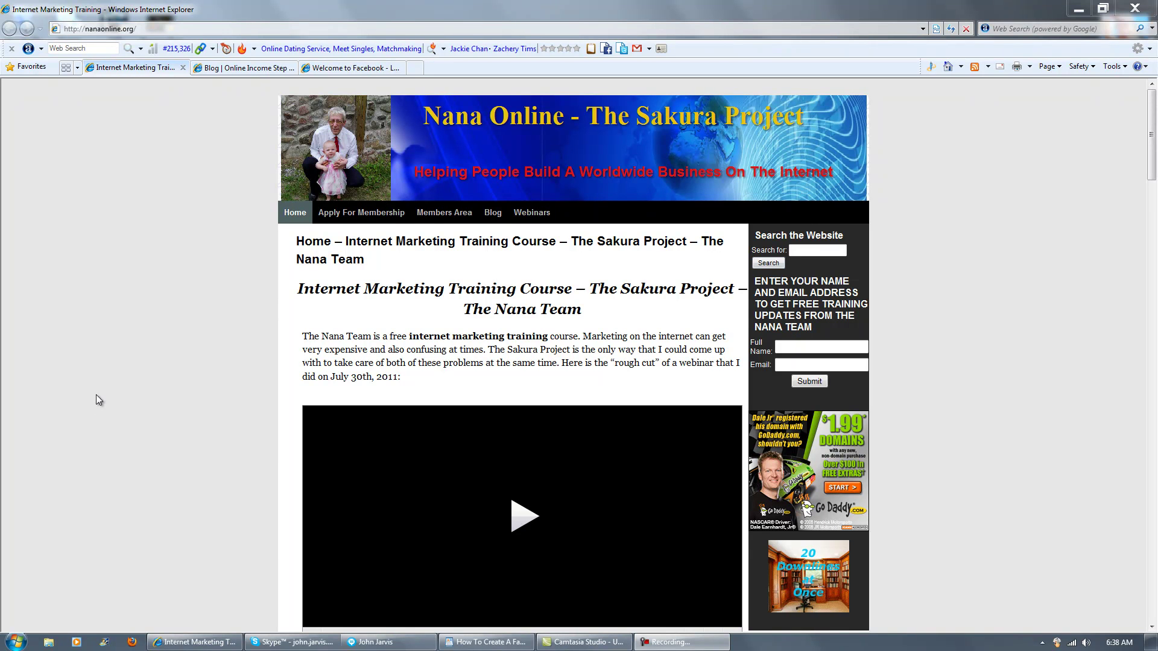
# Select the 'How To Create A Fan Page Facebook' title text in the article notes document.
pyautogui.click(501, 643)
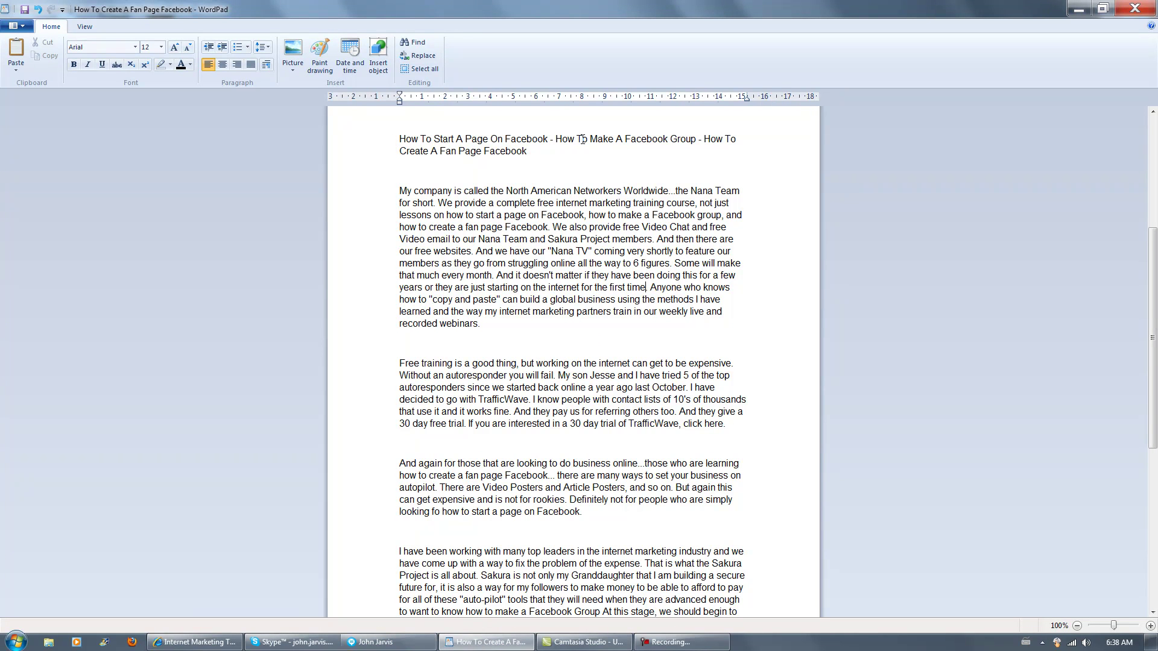
pyautogui.moveTo(556, 139); pyautogui.dragTo(591, 138)
pyautogui.moveTo(703, 139)
pyautogui.mouseDown()
pyautogui.moveTo(732, 140)
pyautogui.moveTo(713, 153)
pyautogui.mouseUp()
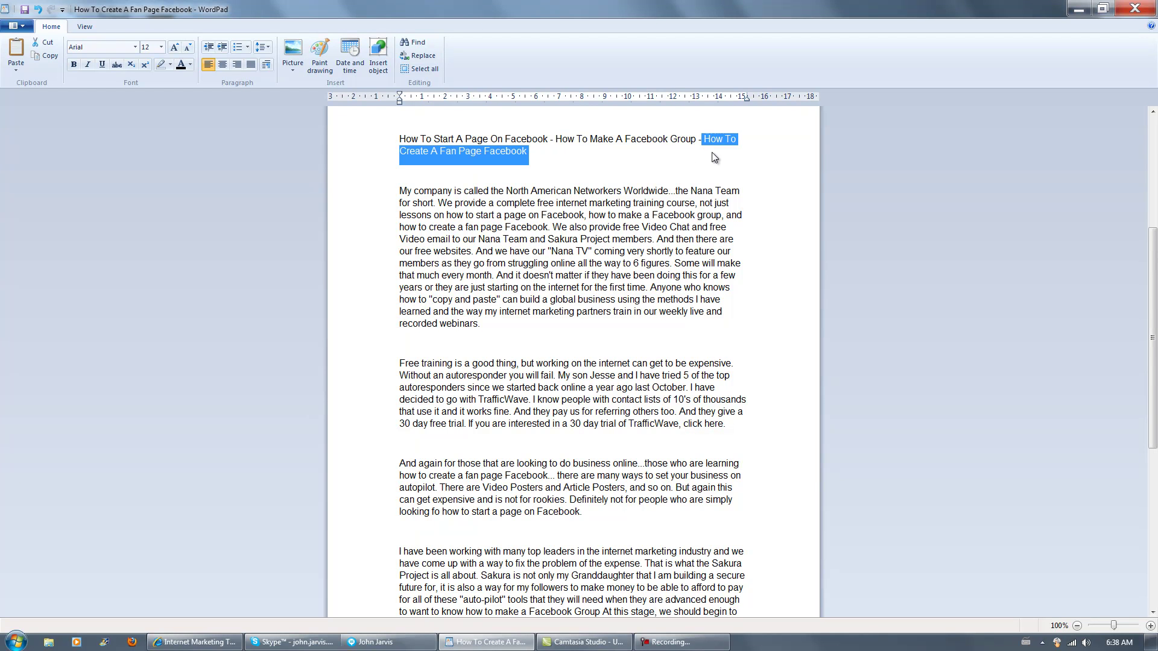
pyautogui.click(175, 644)
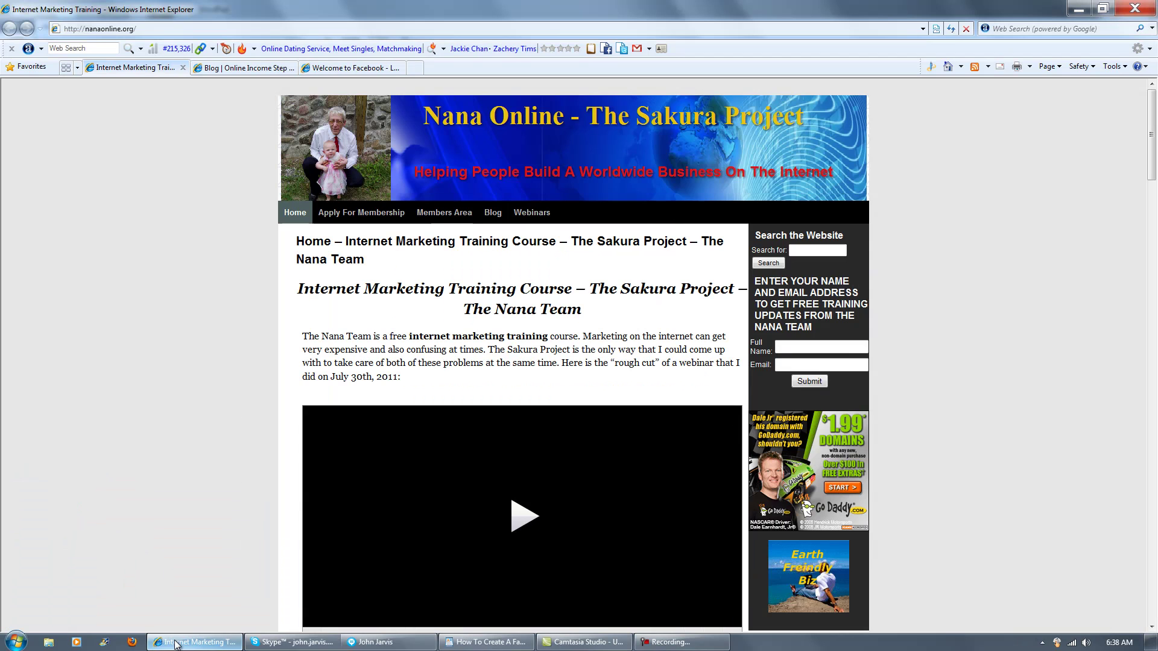
# On the Facebook sign-up form, enter the first and last name, paste the e-mail into both fields, and set a password.
pyautogui.click(372, 70)
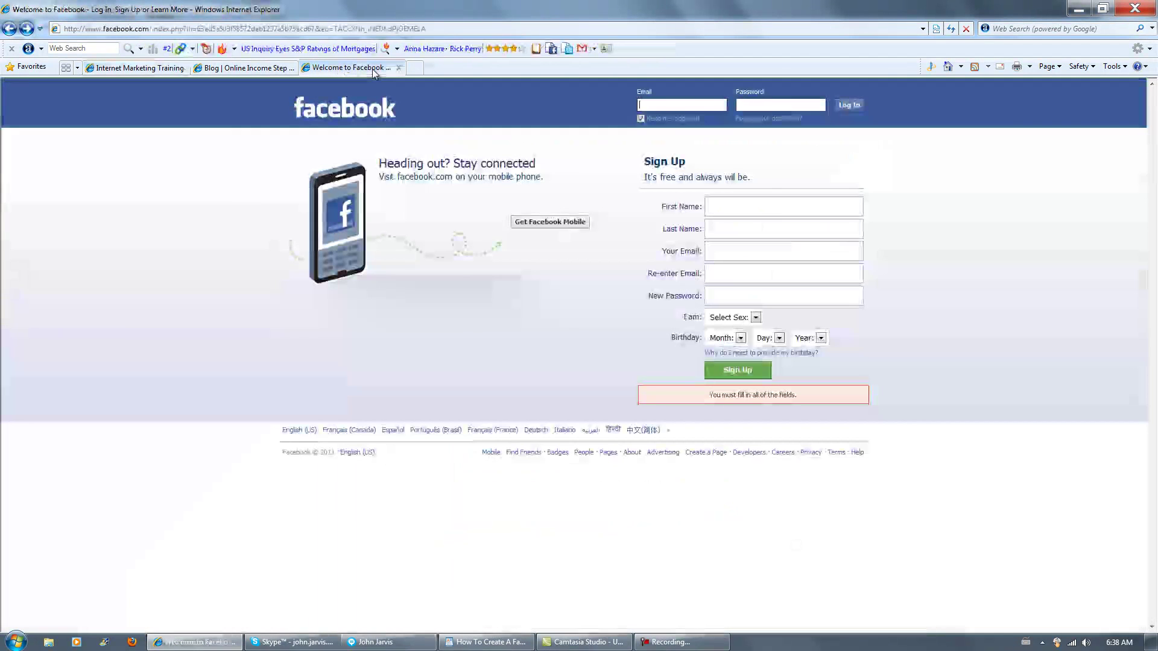
pyautogui.click(732, 206)
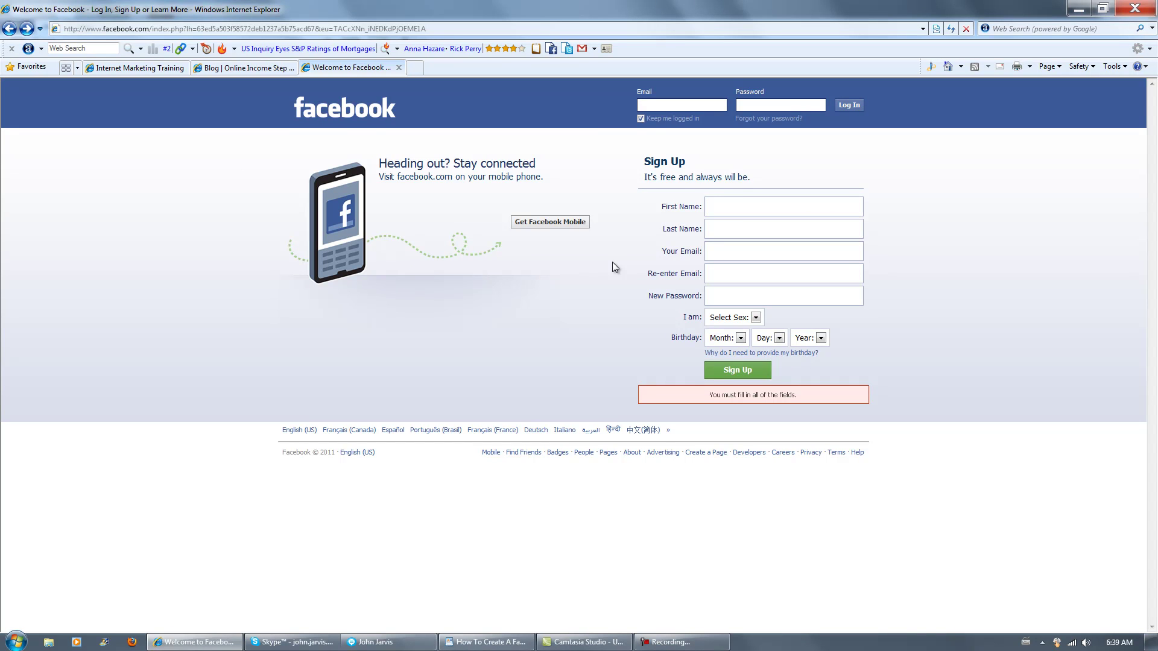
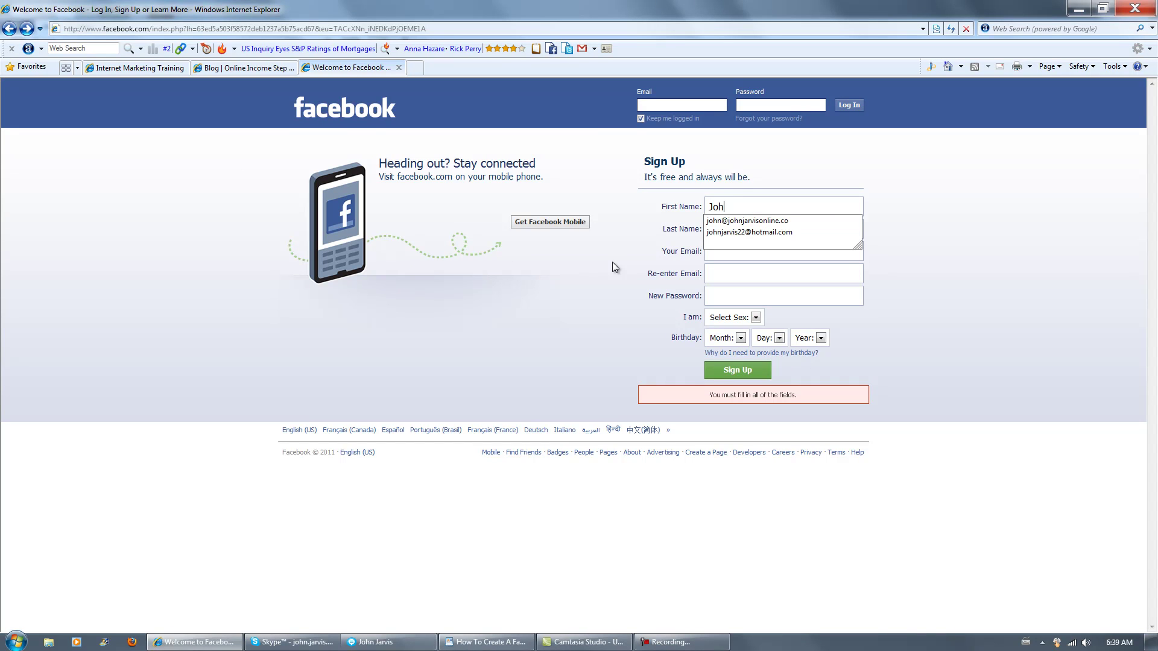
pyautogui.click(638, 251)
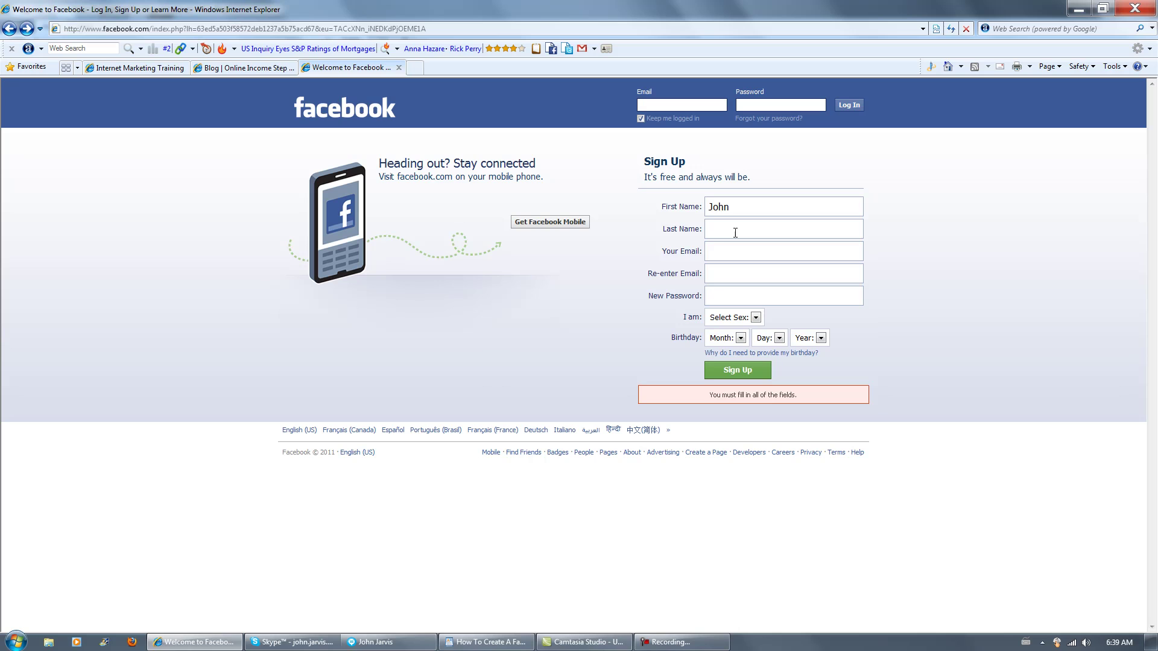
pyautogui.click(726, 250)
pyautogui.hotkey('ctrl', 'v')
pyautogui.click(738, 274)
pyautogui.hotkey('ctrl', 'v')
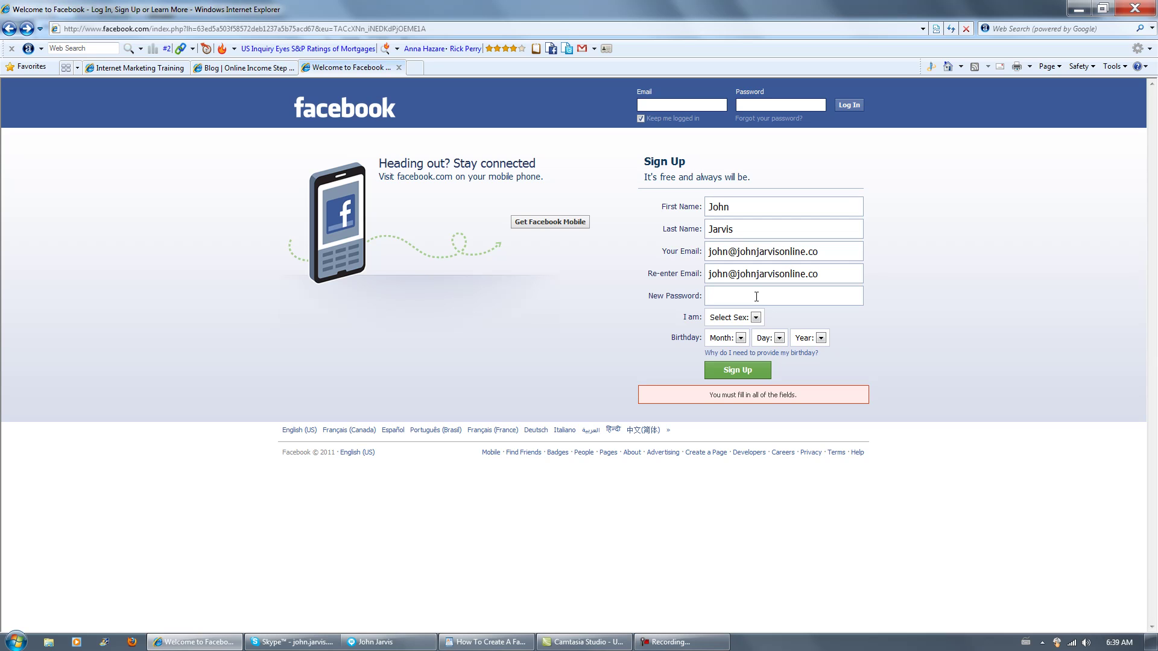
pyautogui.write('••••••••••••')
# Choose Male and set the birthday to Aug 31, 1959.
pyautogui.click(756, 318)
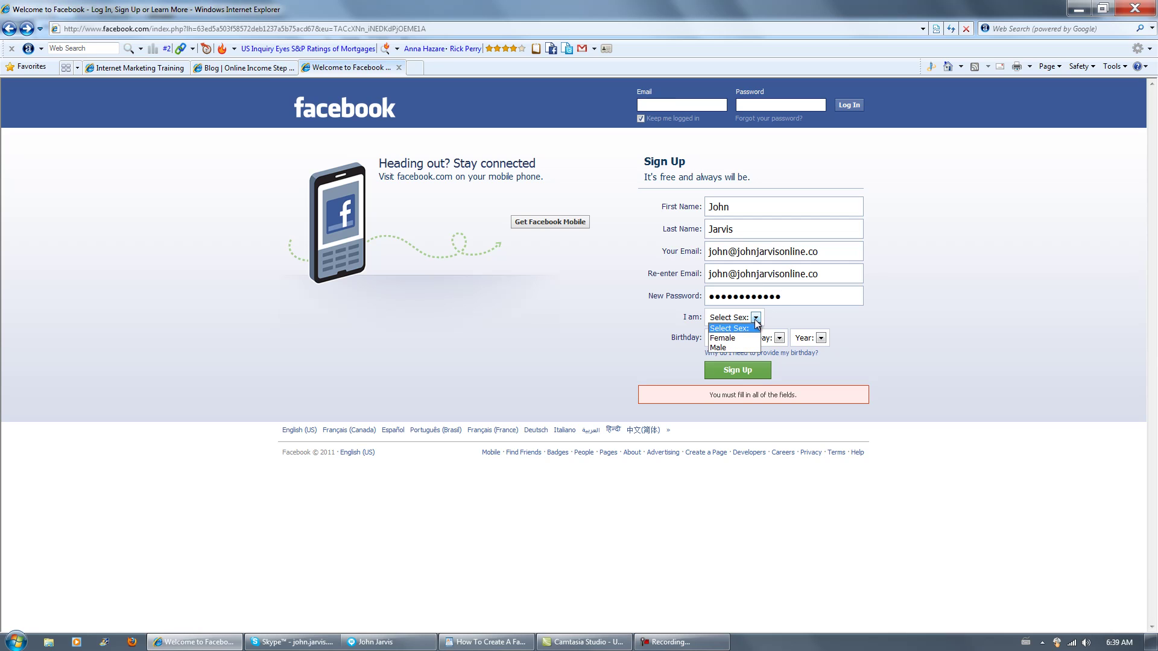
pyautogui.click(744, 349)
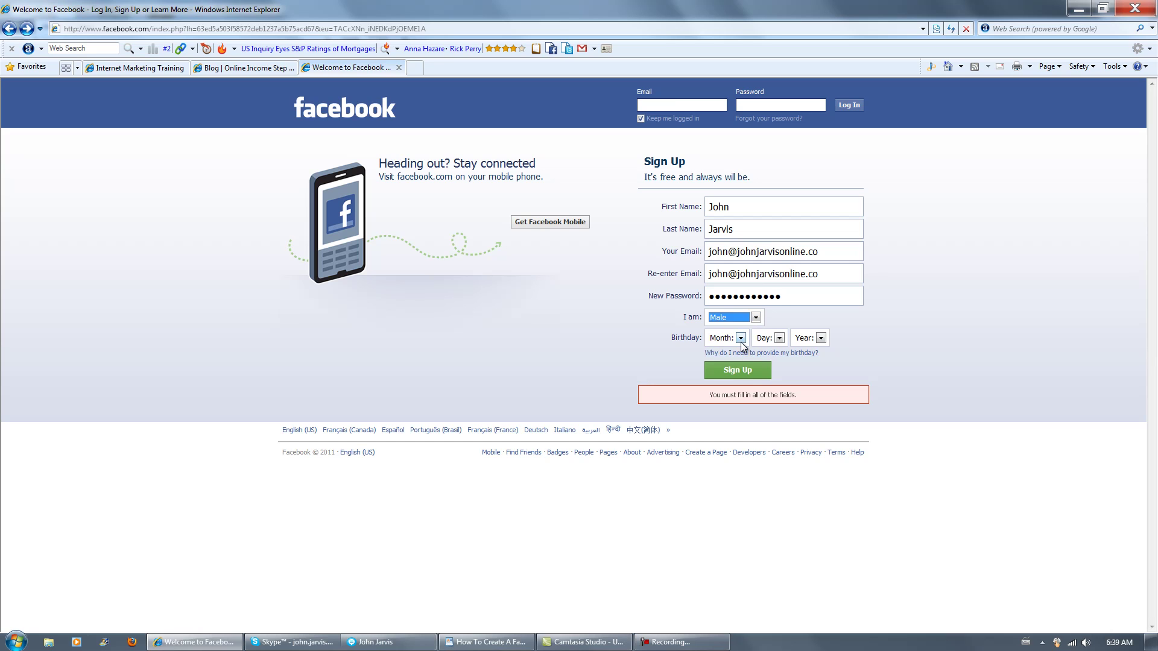
pyautogui.click(740, 338)
pyautogui.click(719, 430)
pyautogui.click(779, 338)
pyautogui.moveTo(782, 377); pyautogui.dragTo(780, 465)
pyautogui.click(769, 630)
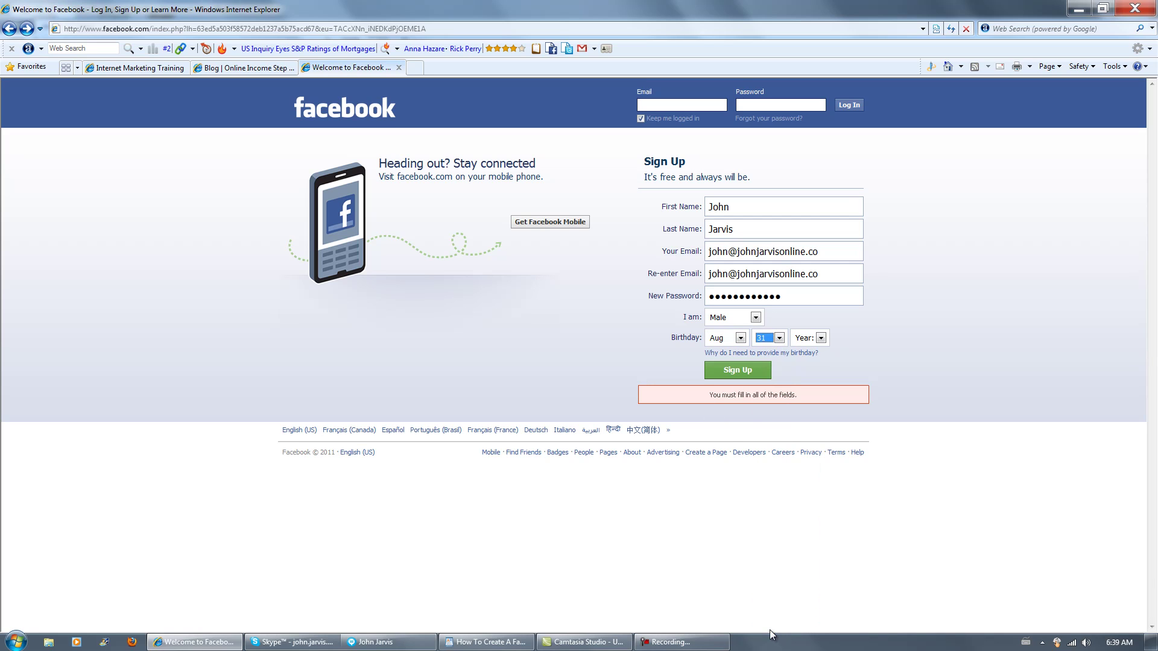
pyautogui.click(821, 337)
pyautogui.moveTo(823, 370); pyautogui.dragTo(827, 472)
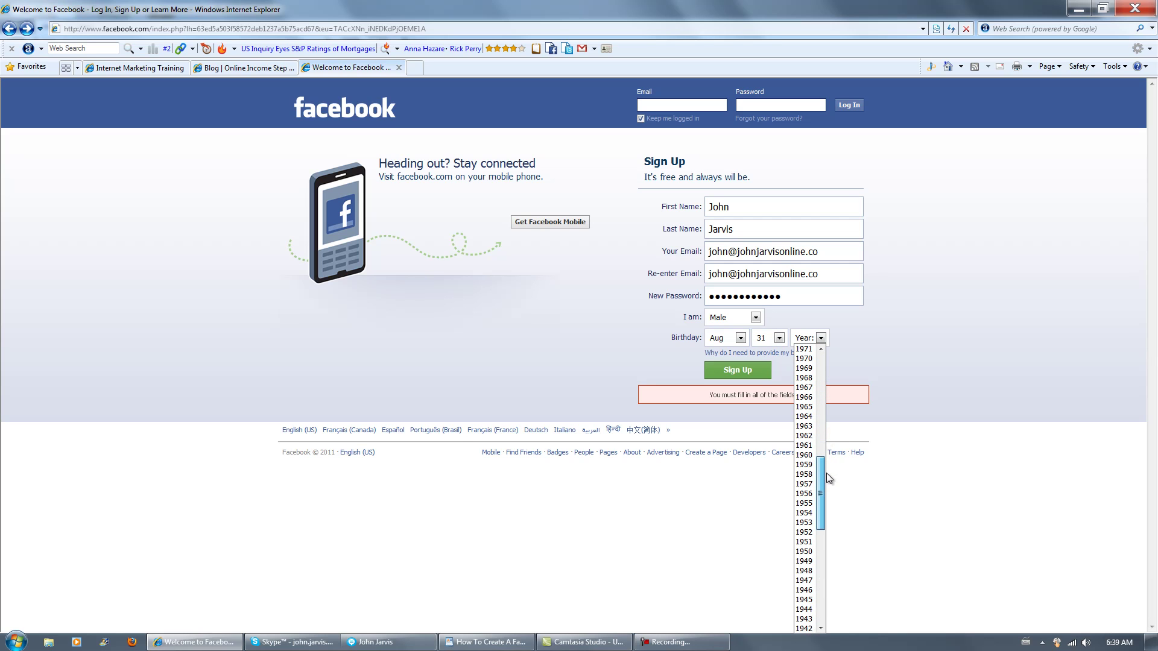
pyautogui.click(809, 470)
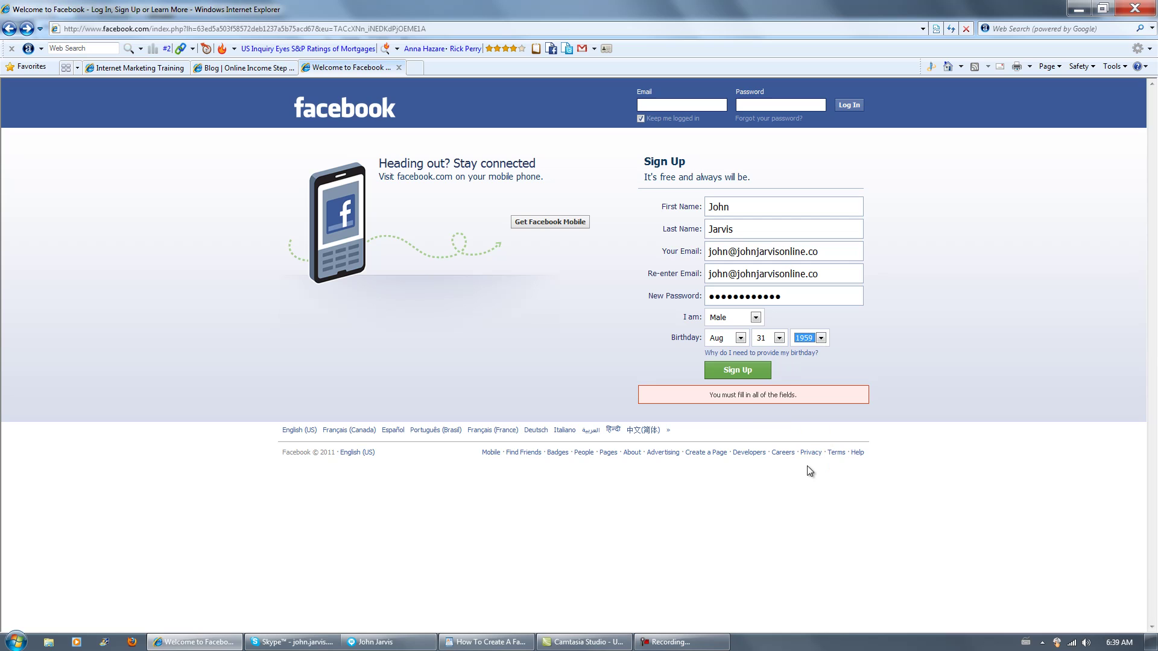
# Submit the sign-up and enter the captcha words, retrying once after the timeout error.
pyautogui.click(737, 374)
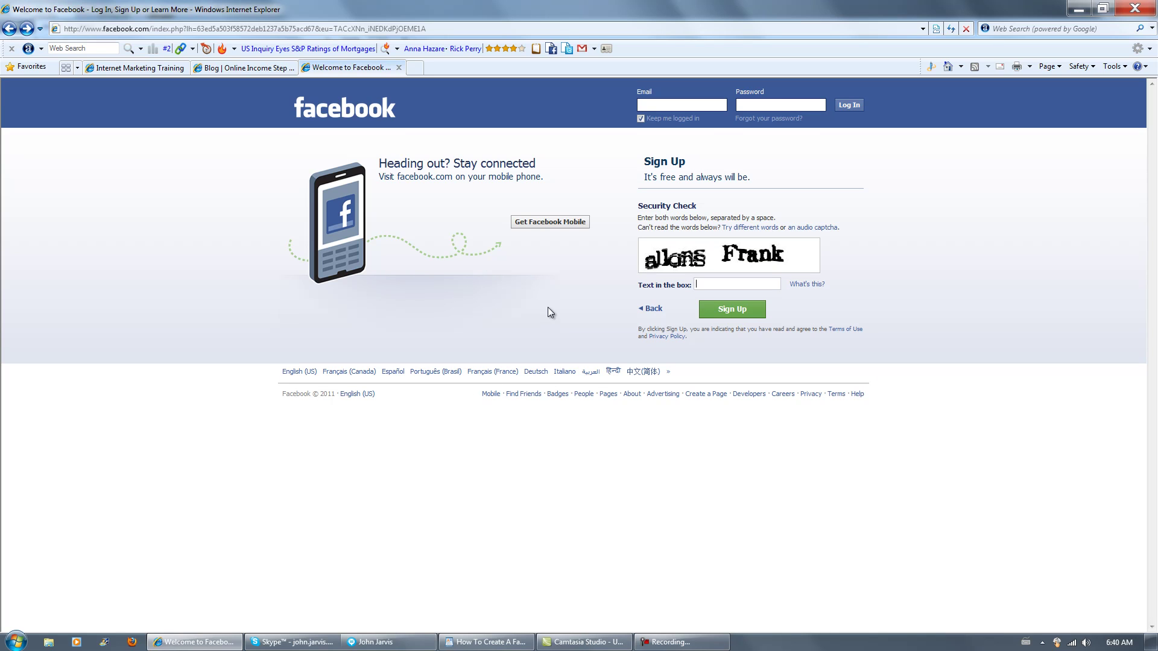
pyautogui.write('a')
pyautogui.write('llans frank')
pyautogui.click(737, 318)
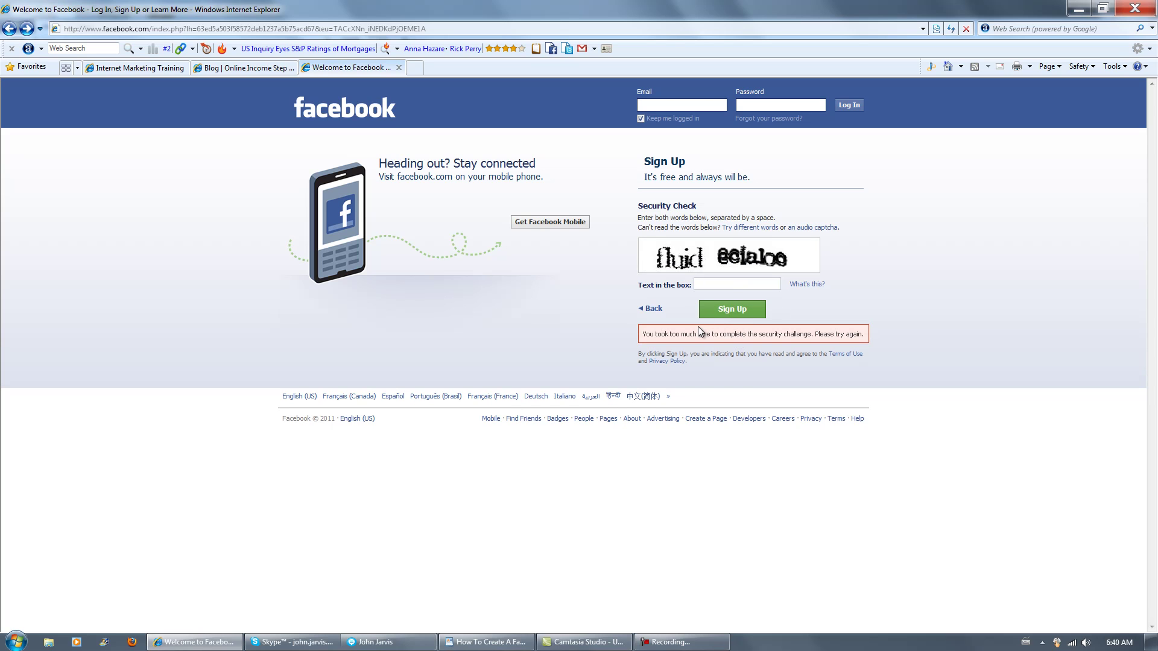
pyautogui.write('fluid eciabo')
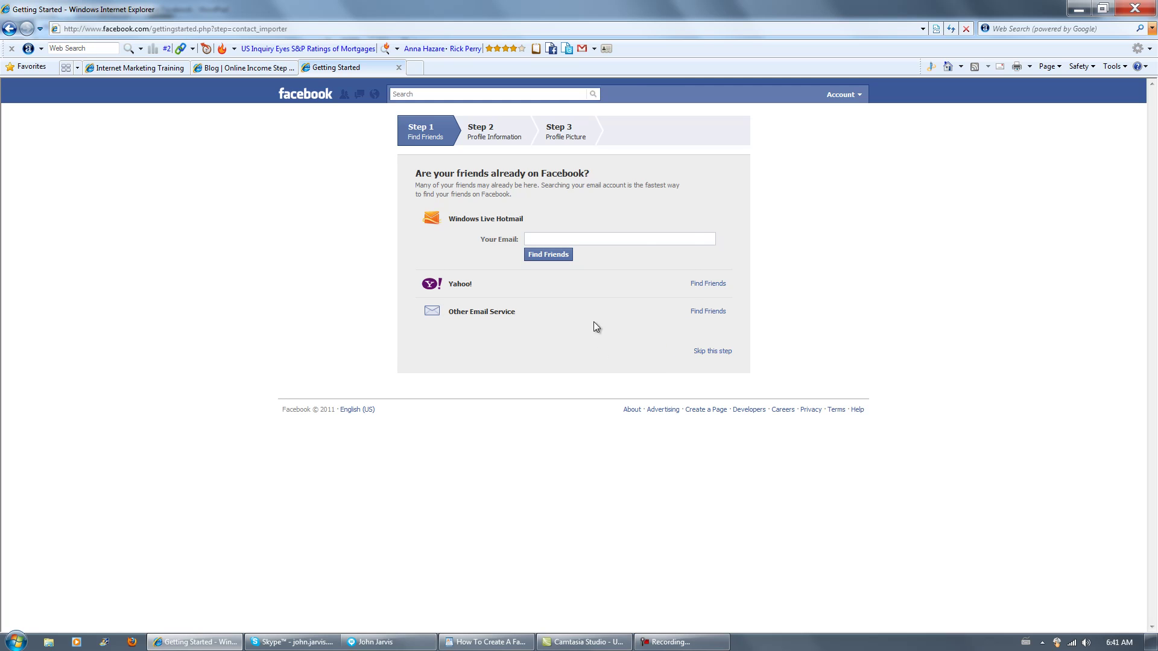
# Skip finding friends and set the high school to Sharbot Lake High School.
pyautogui.click(709, 354)
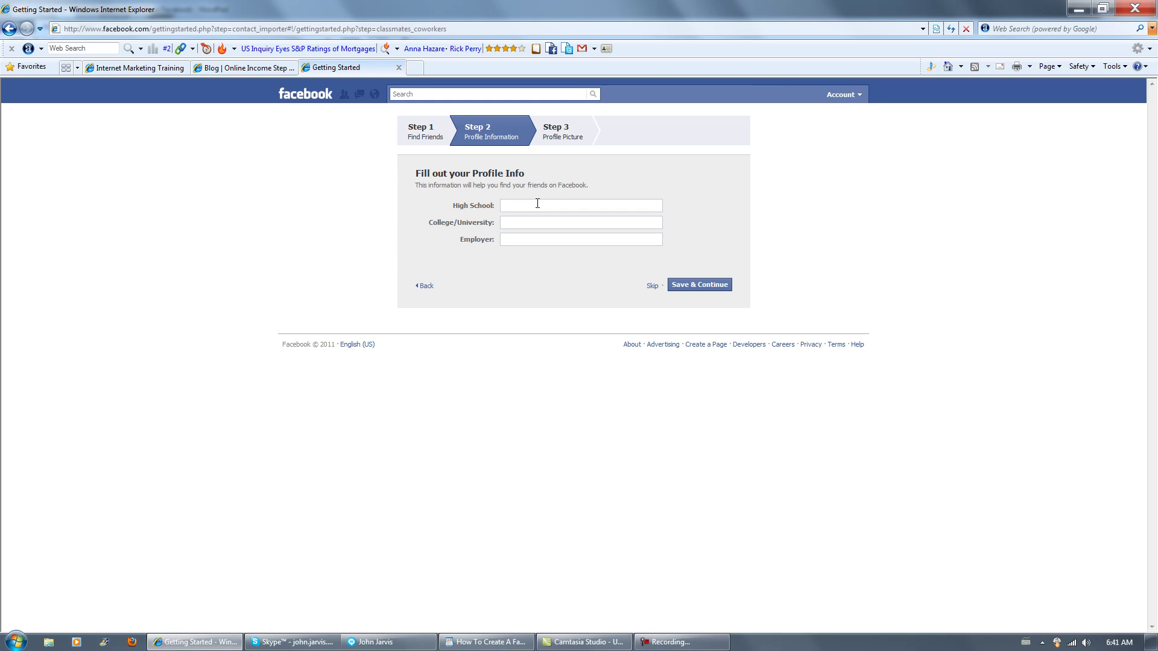
pyautogui.click(537, 205)
pyautogui.write('Sa')
pyautogui.press('BackSpace')
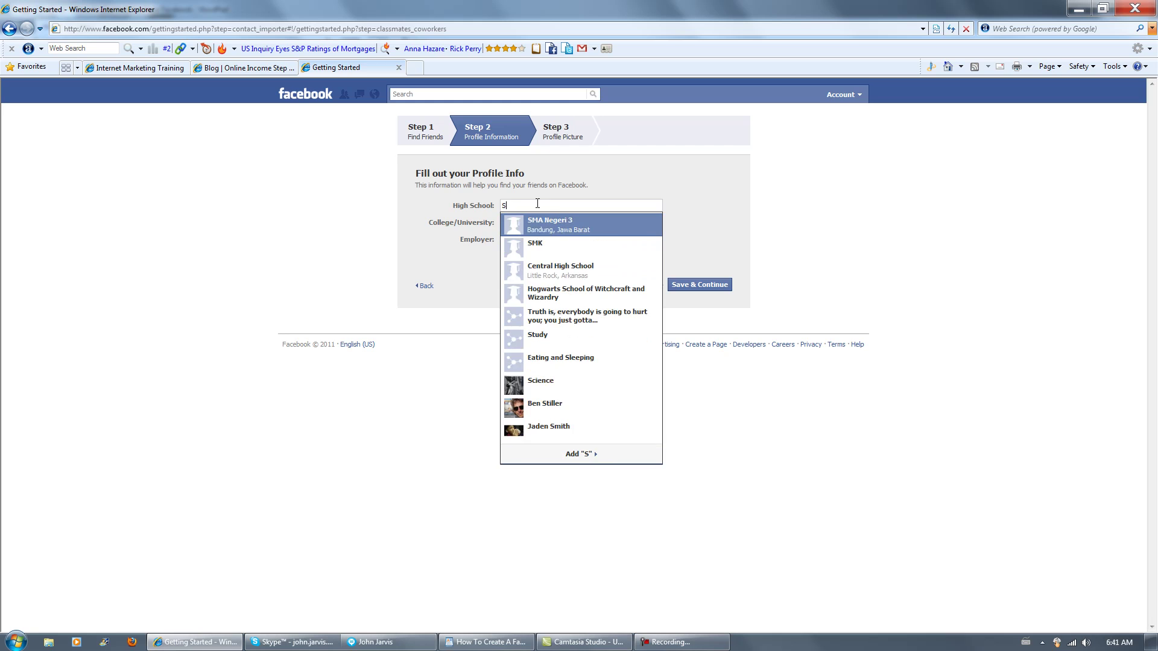
pyautogui.write('harbot')
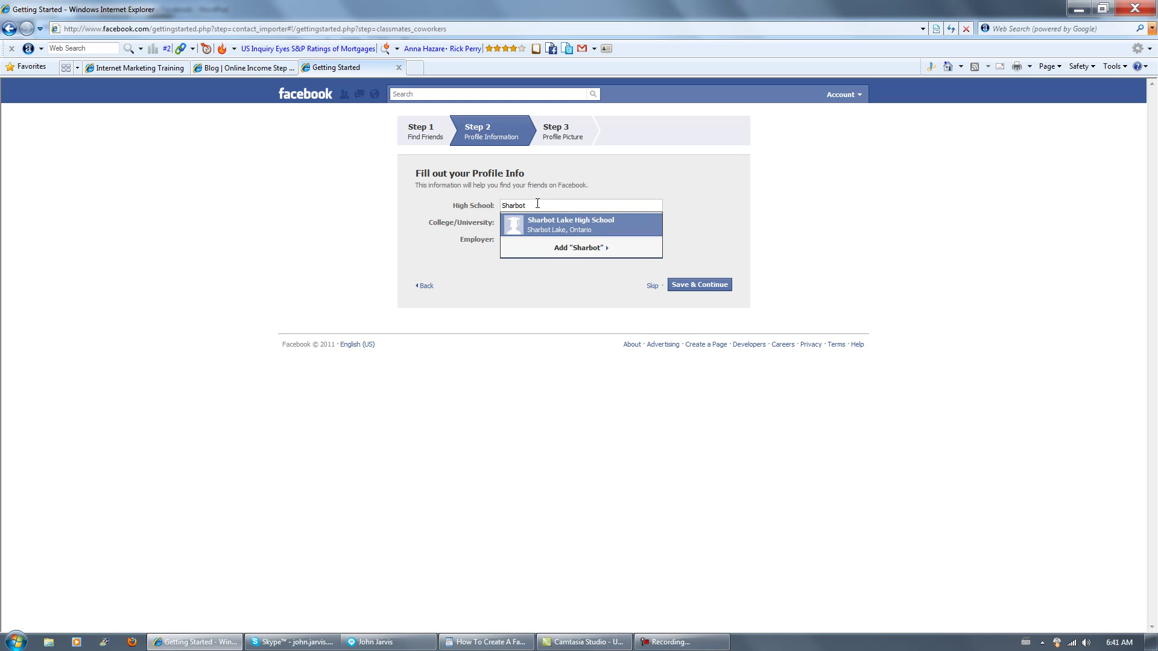
pyautogui.click(551, 224)
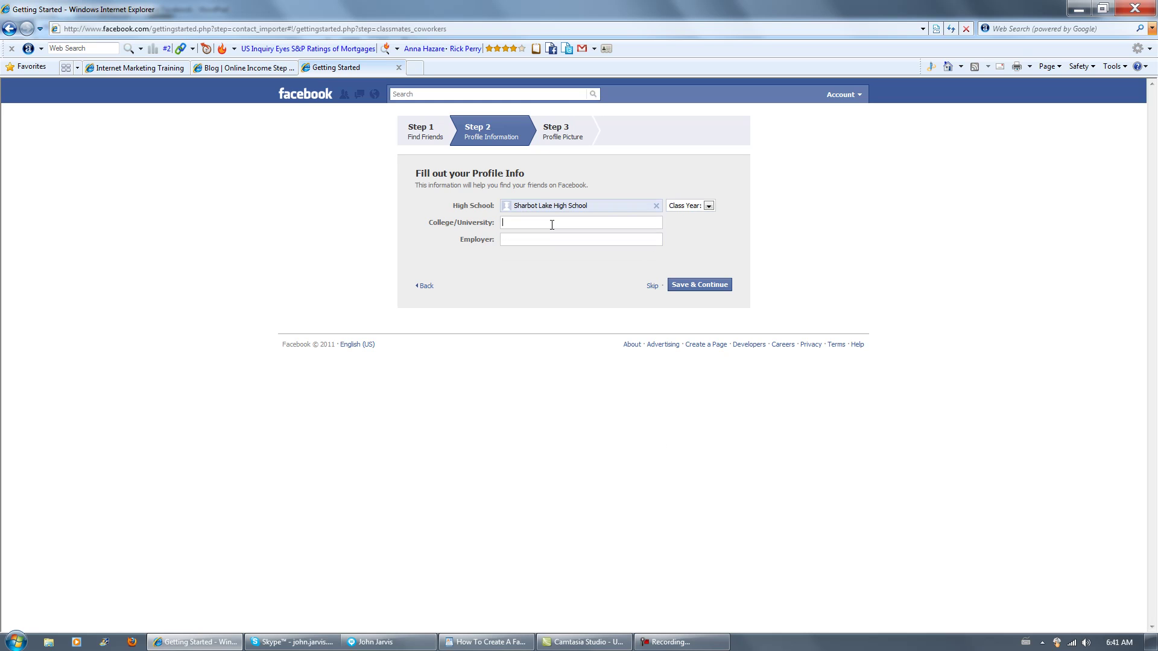
# Add Algonquin College and employer Self Employed and Loving It!, then save the profile info.
pyautogui.write('Algon')
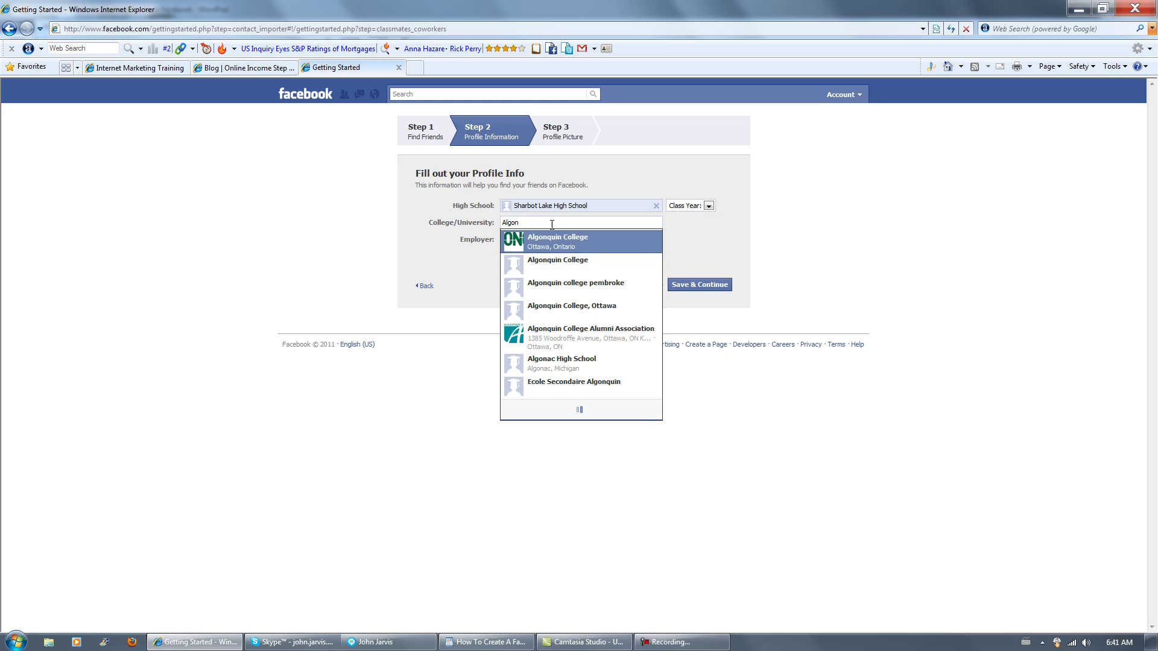
pyautogui.click(562, 264)
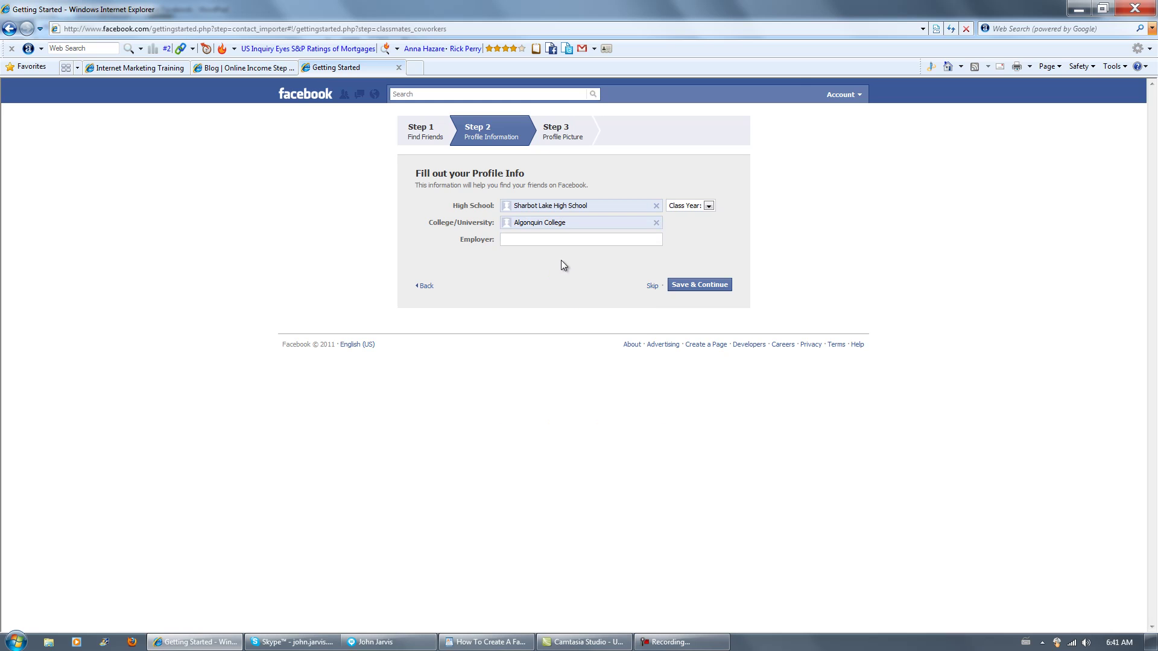
pyautogui.click(556, 238)
pyautogui.write('Sel')
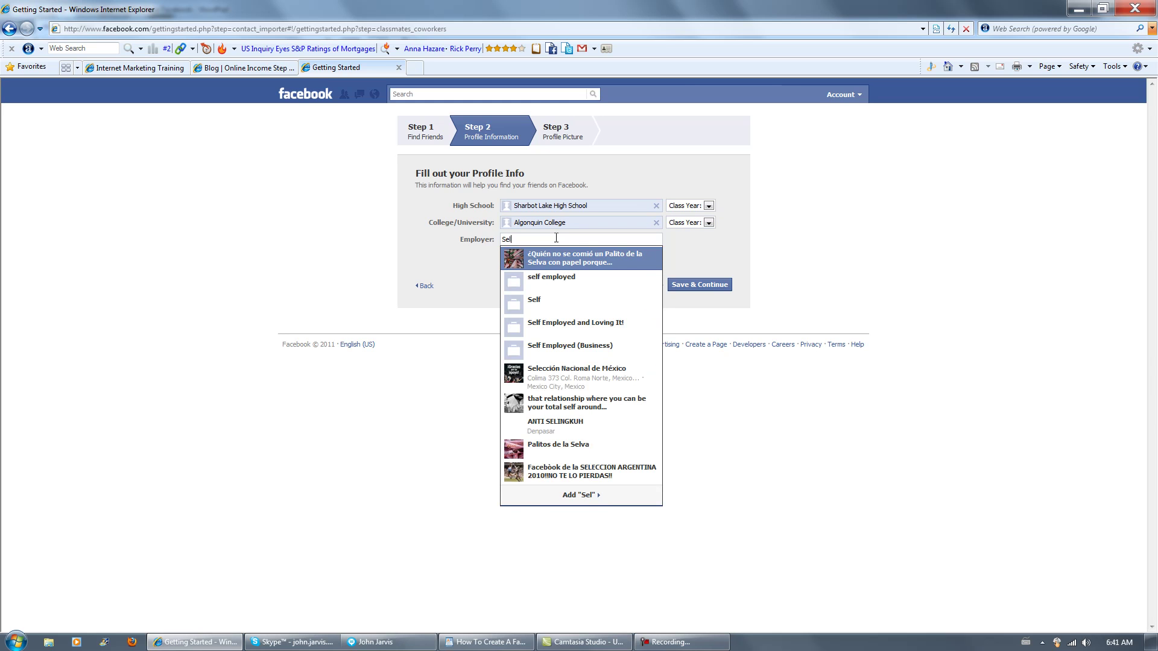
pyautogui.click(574, 325)
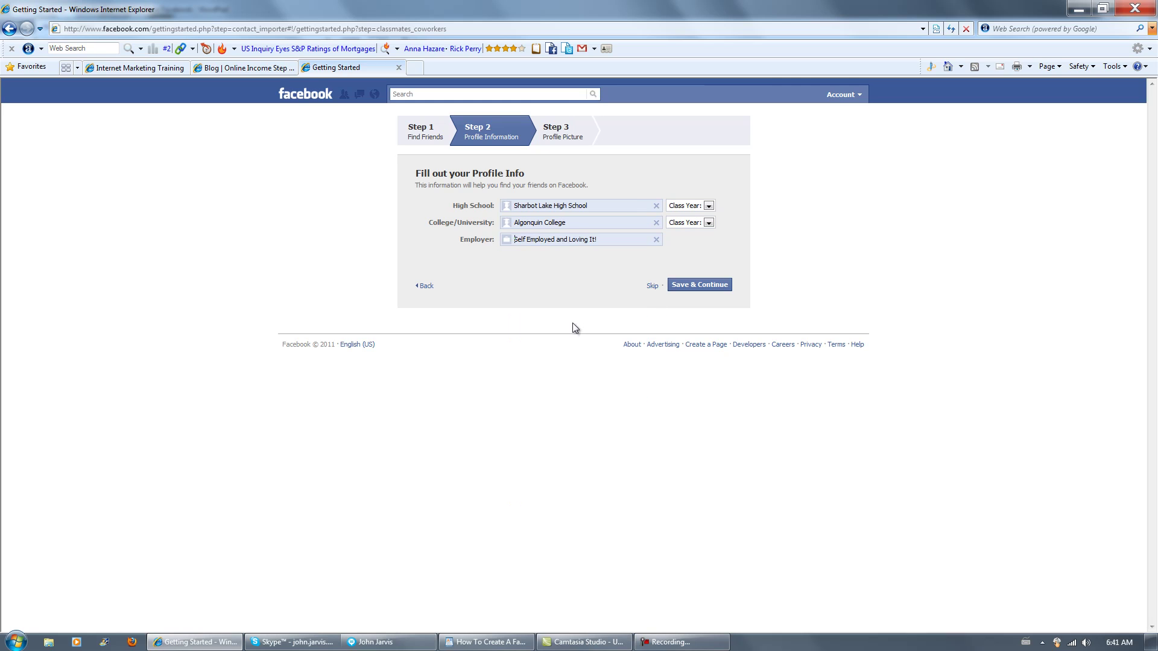
pyautogui.click(698, 287)
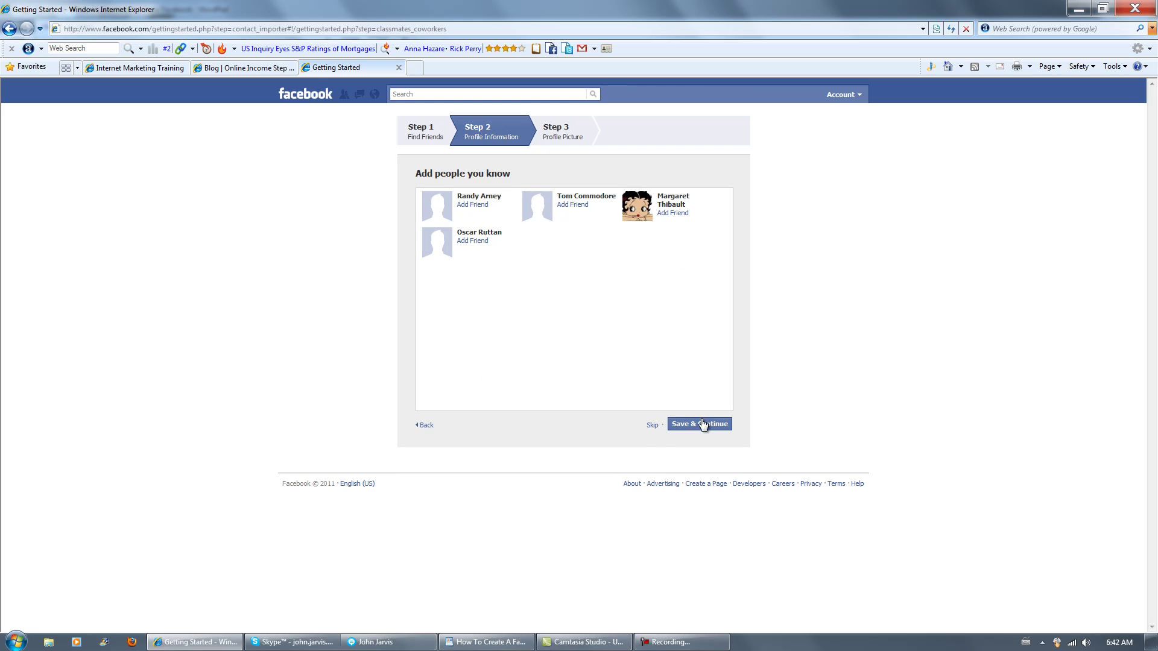
# Skip the suggestions and upload Sakura.jpg from the Desktop as the profile picture.
pyautogui.click(652, 425)
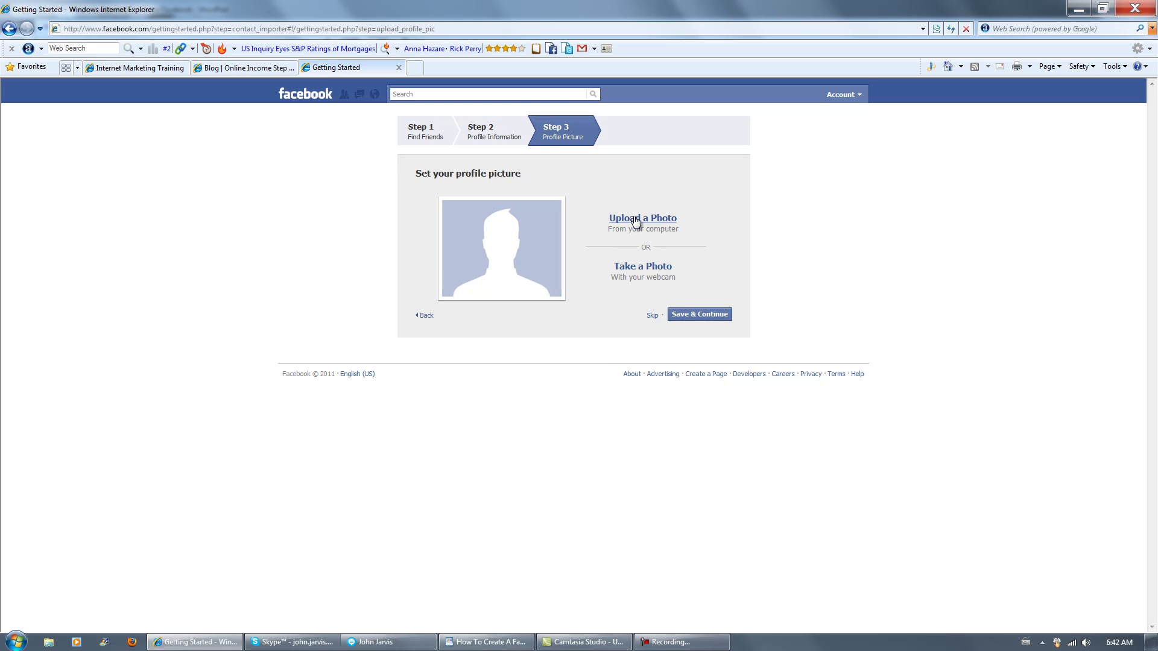
pyautogui.moveTo(686, 644)
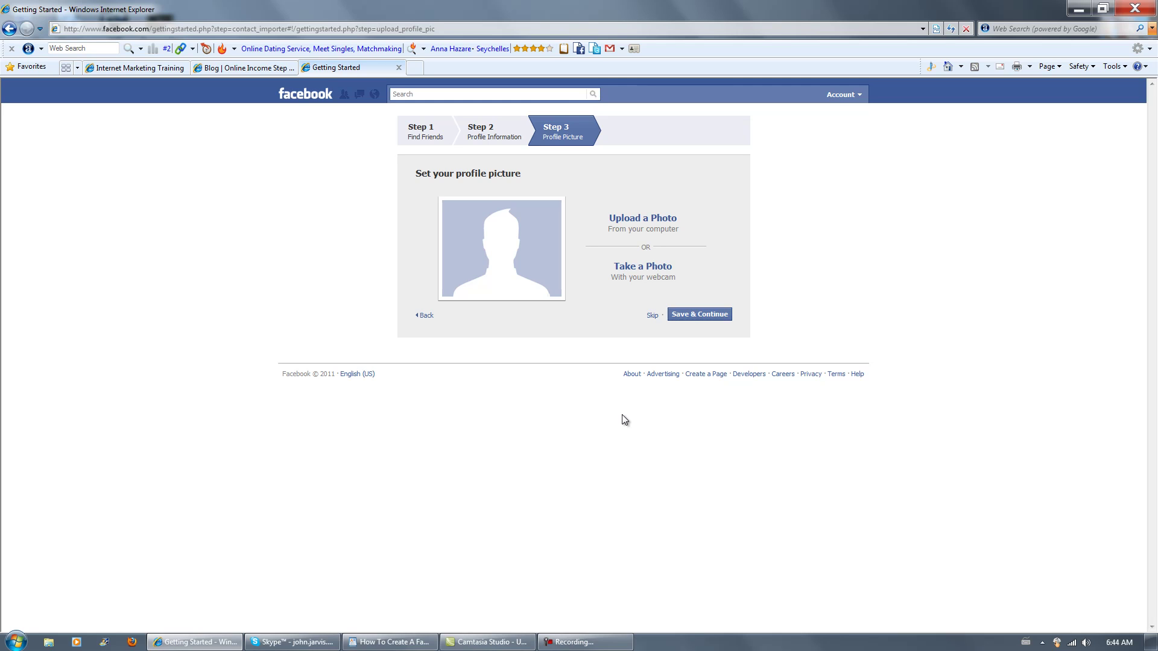
pyautogui.click(648, 220)
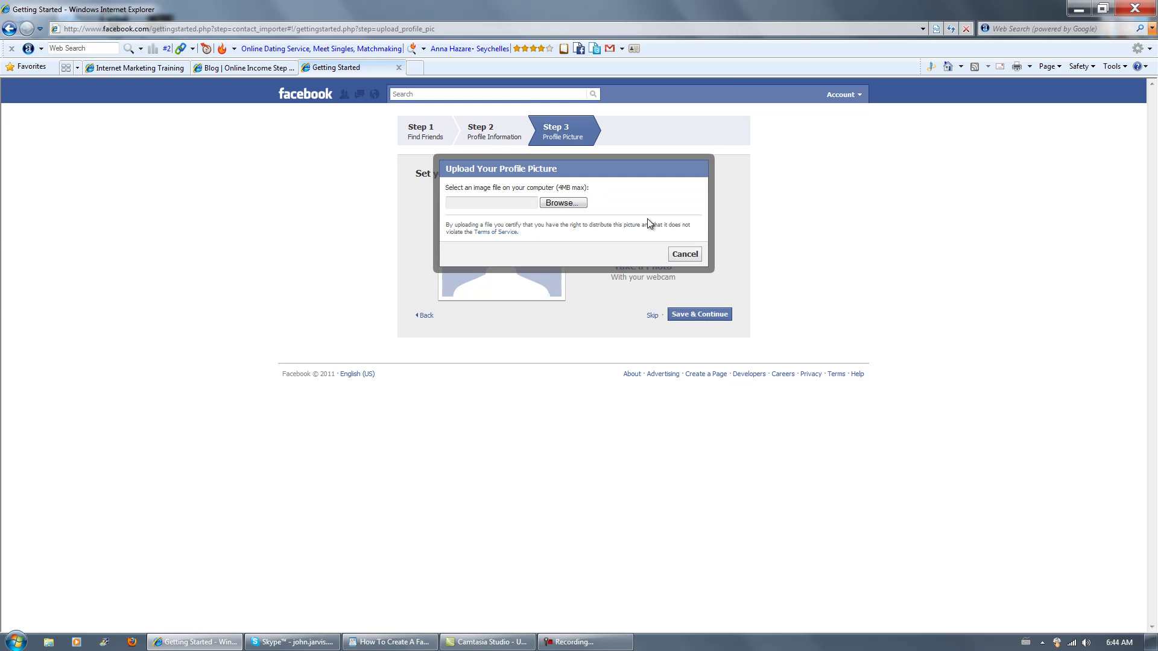
pyautogui.click(560, 204)
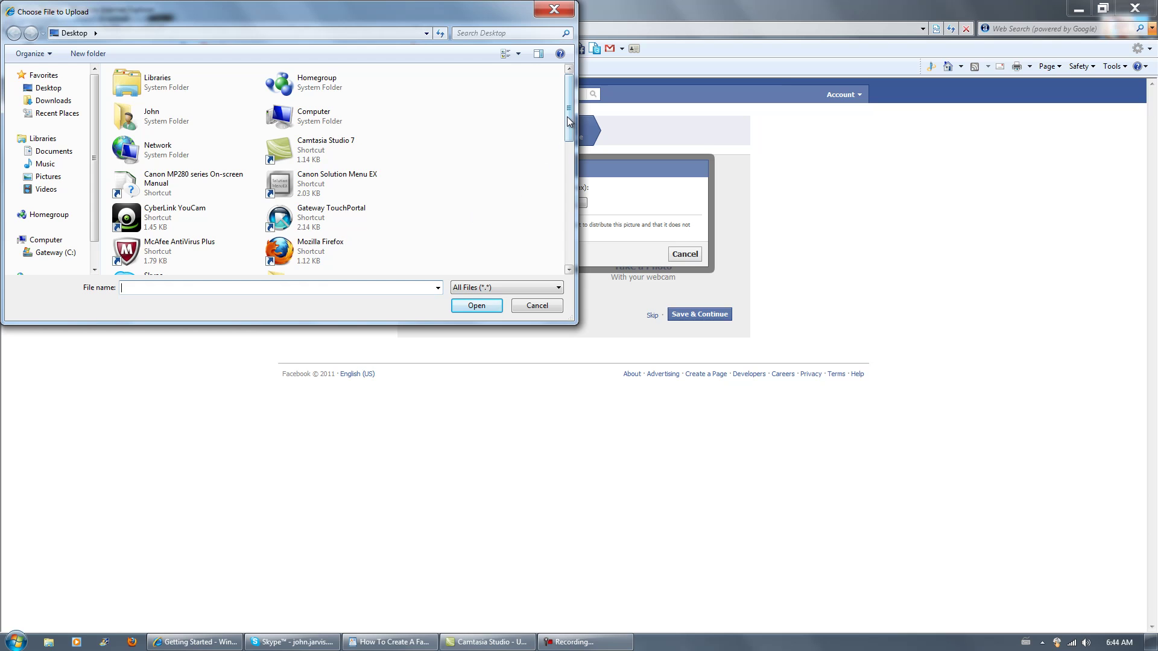
pyautogui.moveTo(569, 108); pyautogui.dragTo(570, 244)
pyautogui.click(153, 259)
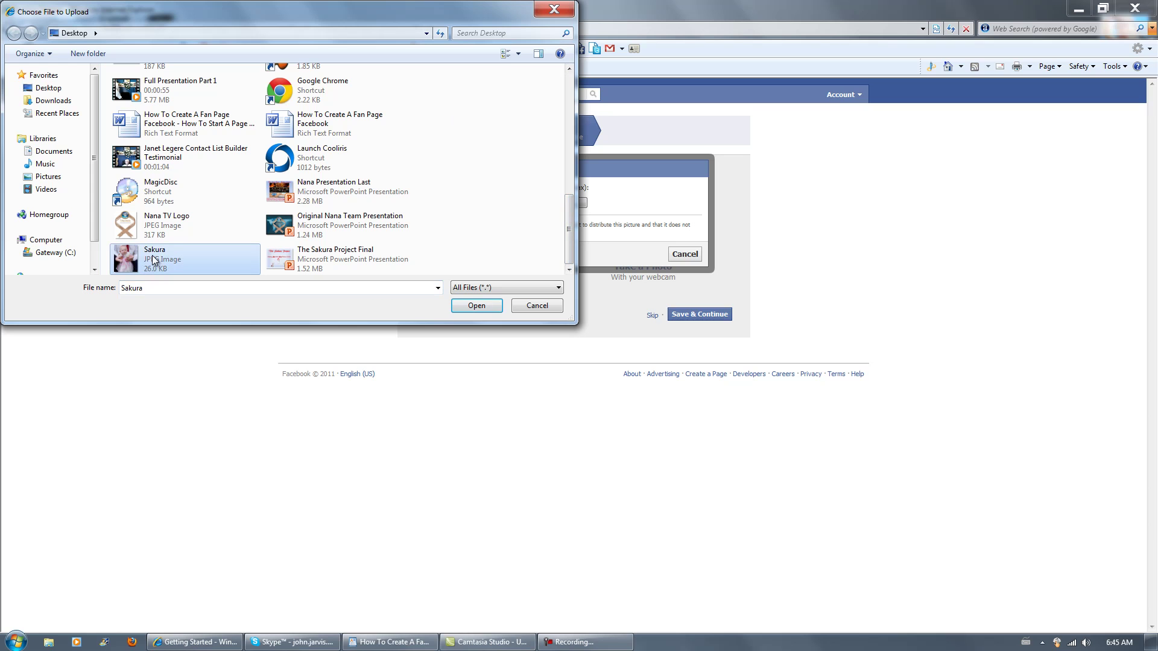
pyautogui.click(459, 306)
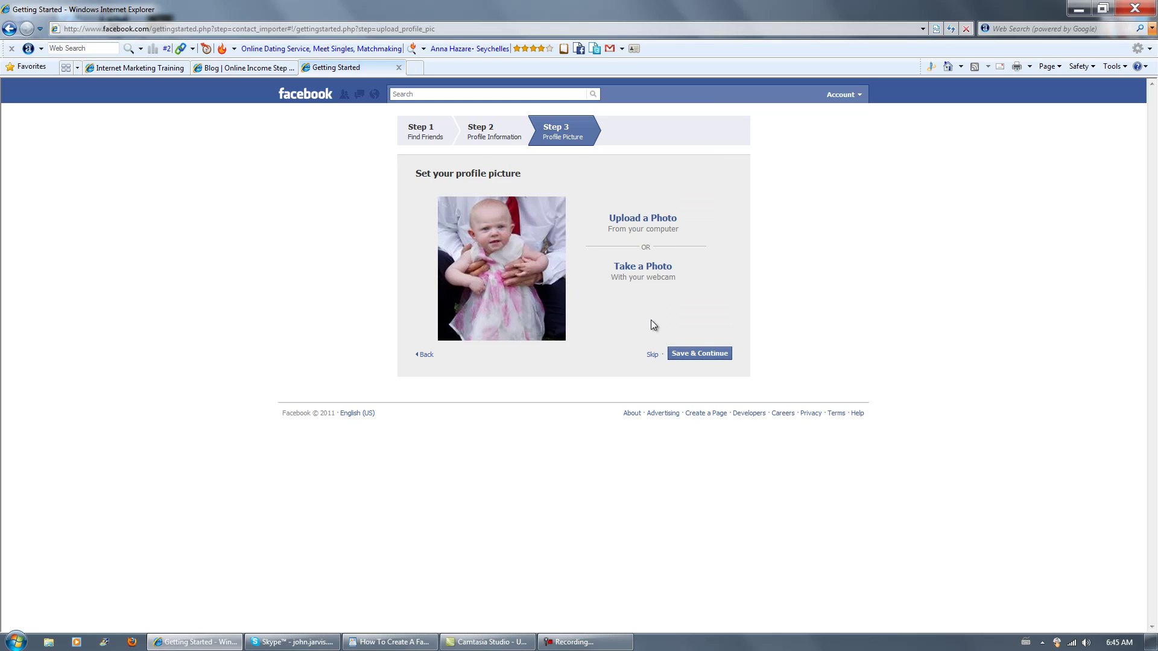
# Save the profile picture and paste the account e-mail into the friend search.
pyautogui.click(699, 354)
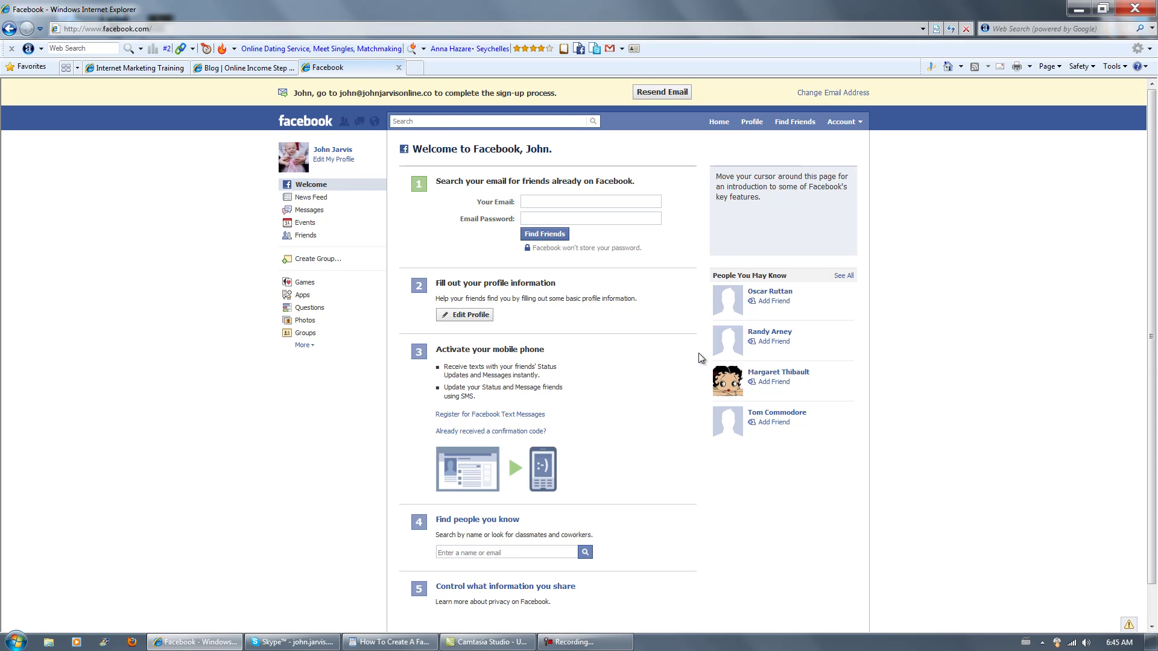
pyautogui.click(597, 198)
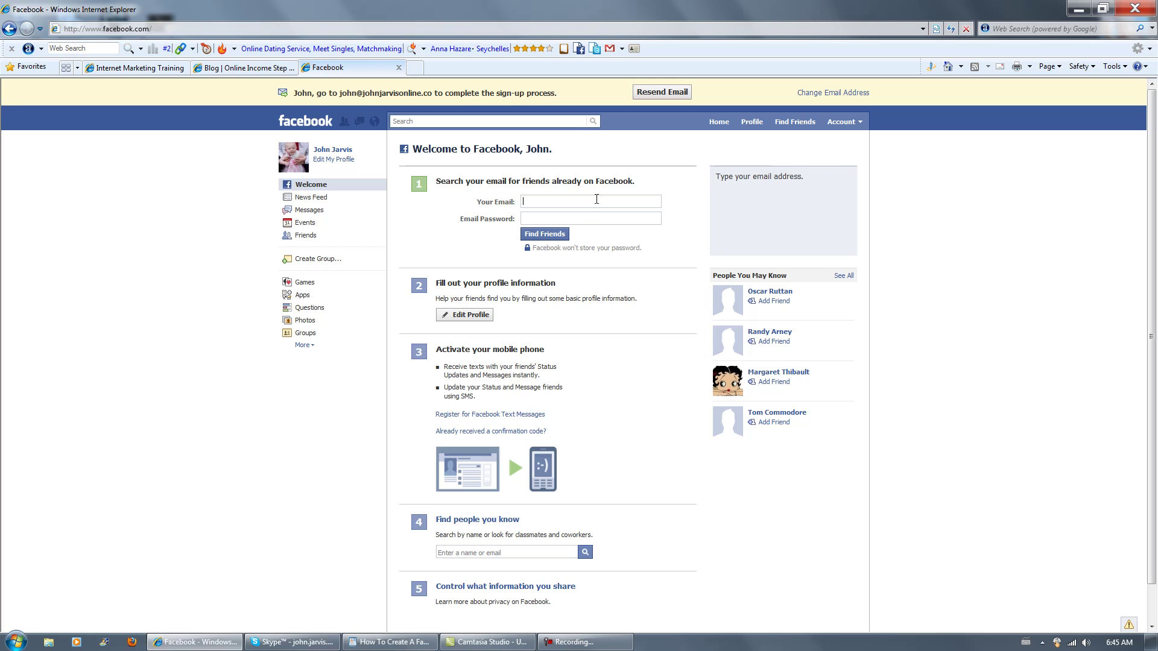
pyautogui.hotkey('ctrl', 'v')
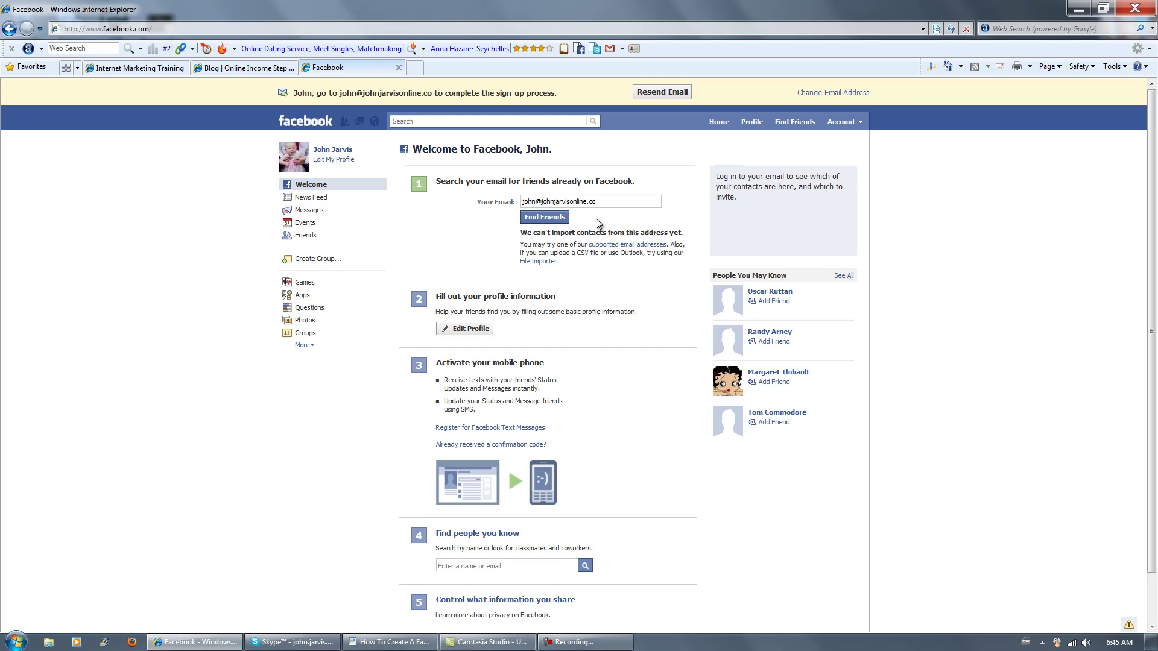
# Switch to the Hotmail tab showing the Junk folder.
pyautogui.click(585, 642)
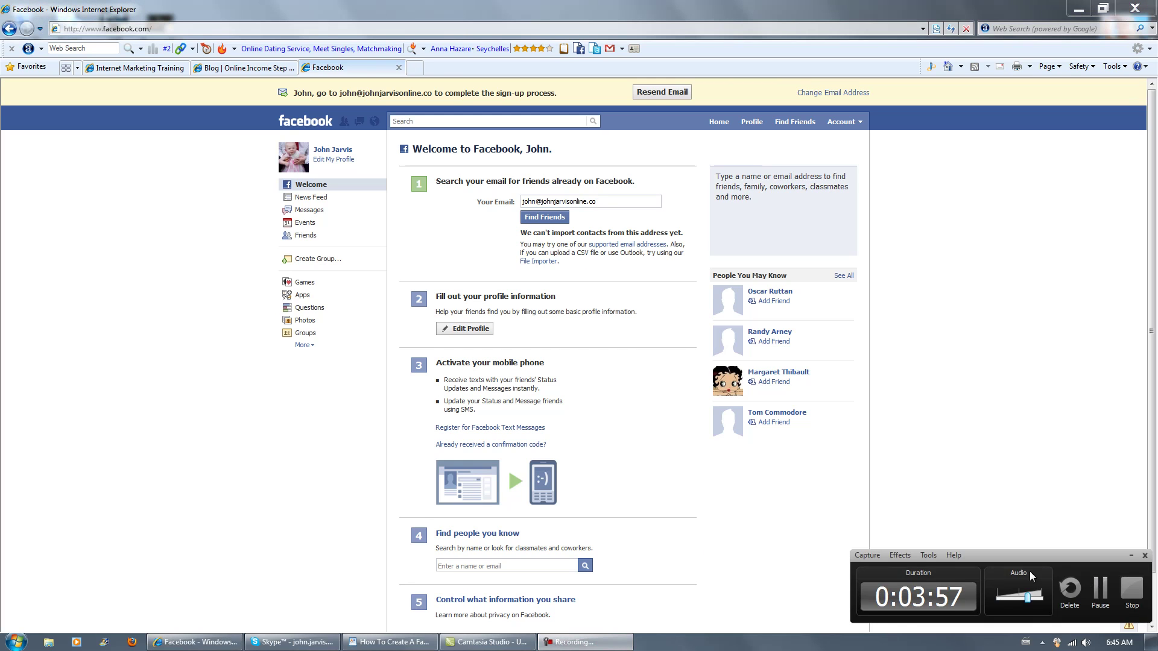
pyautogui.click(1027, 477)
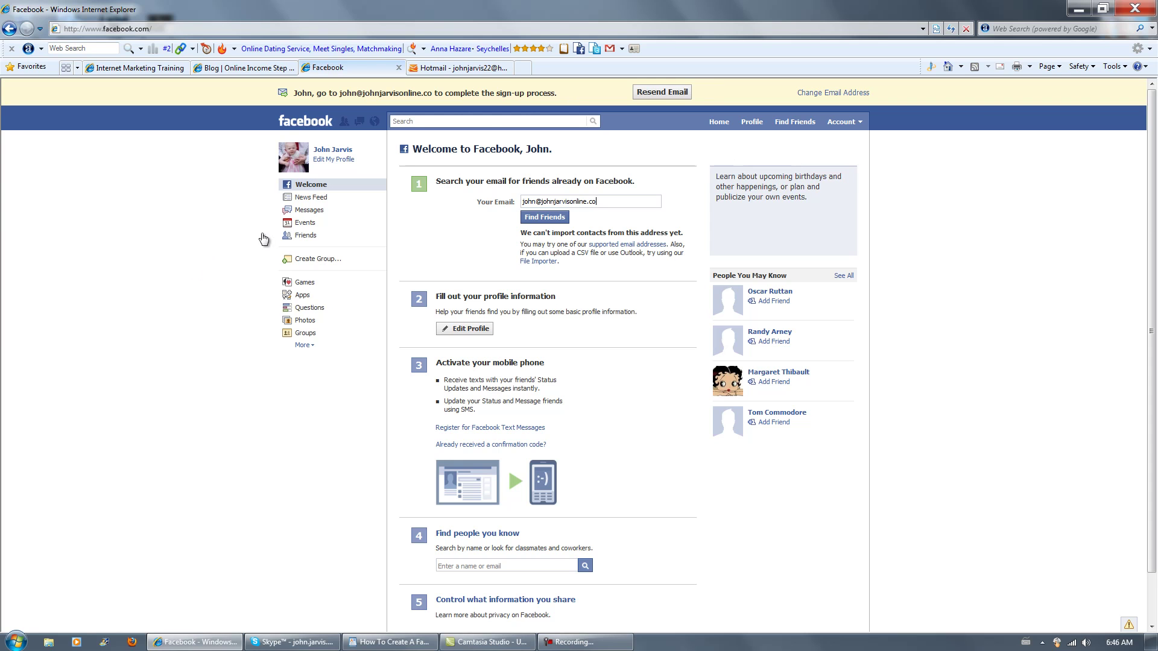
pyautogui.click(489, 68)
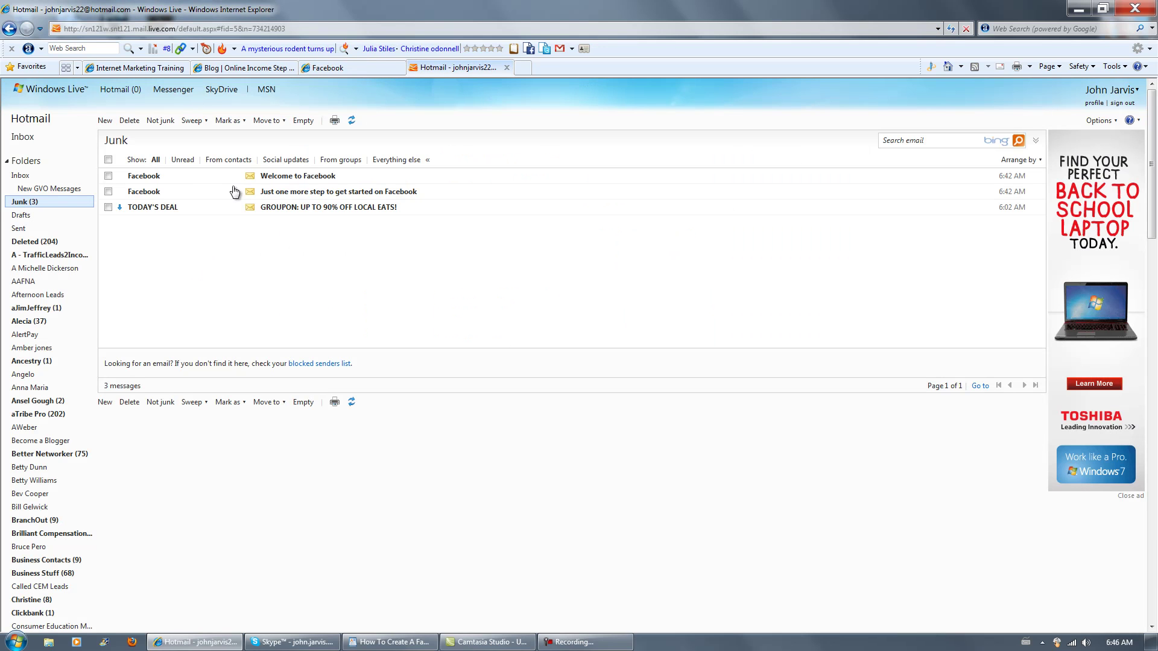
# Open the 'Just one more step' e-mail in Junk, follow its confirmation link, and maximize the window.
pyautogui.click(297, 177)
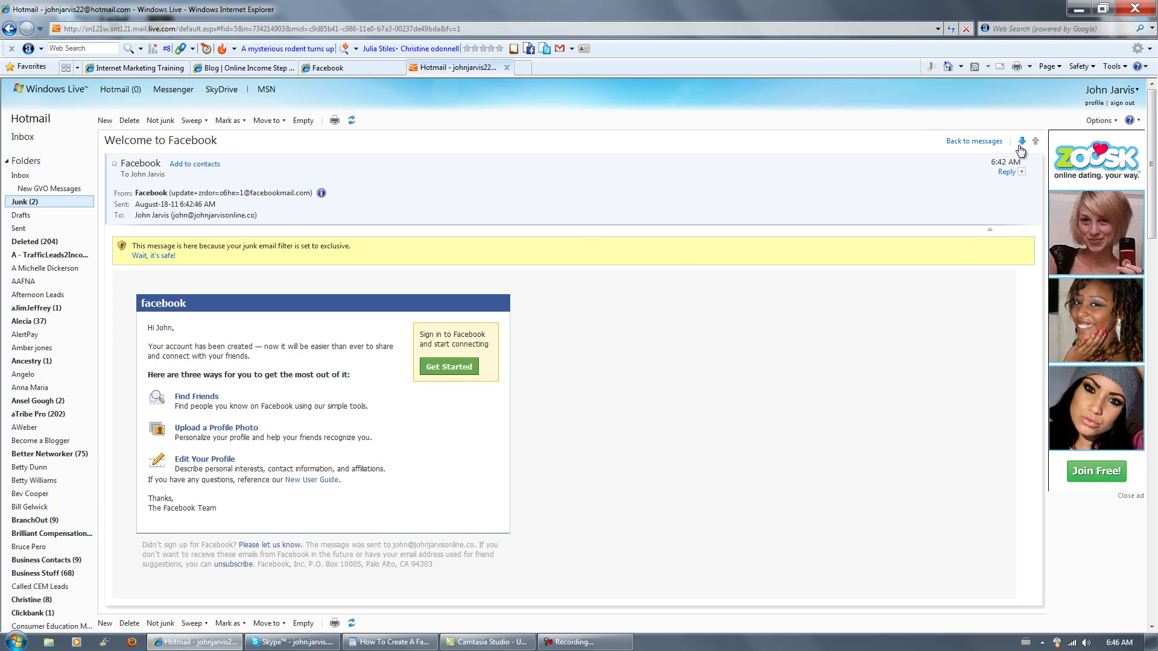
pyautogui.click(1021, 143)
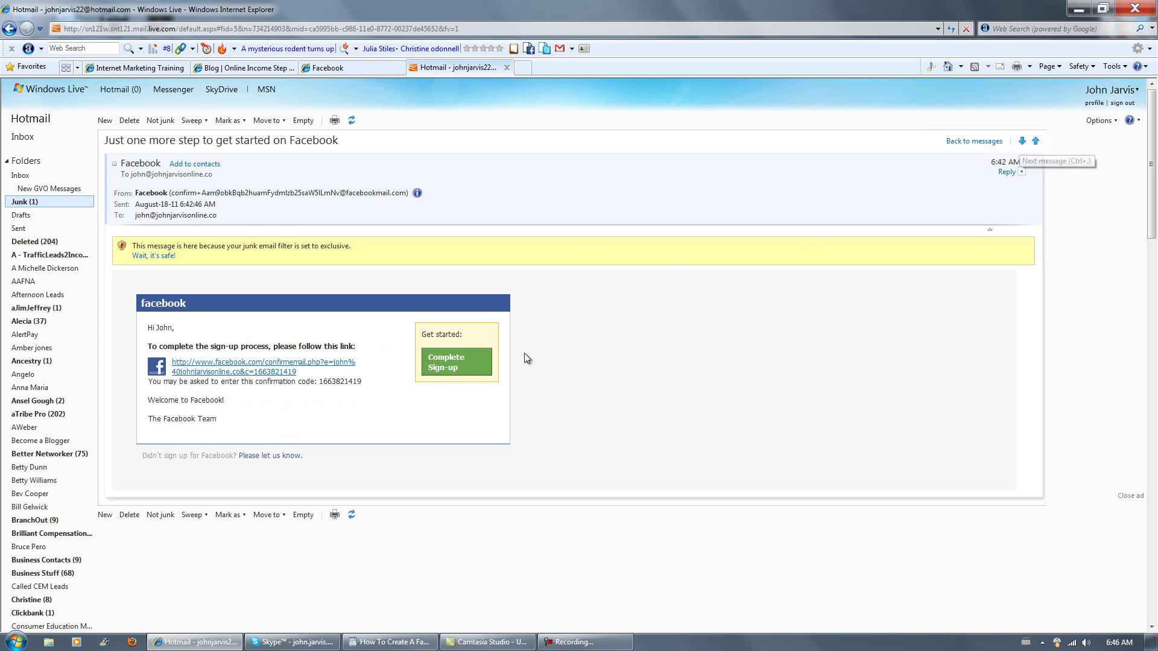
pyautogui.click(249, 366)
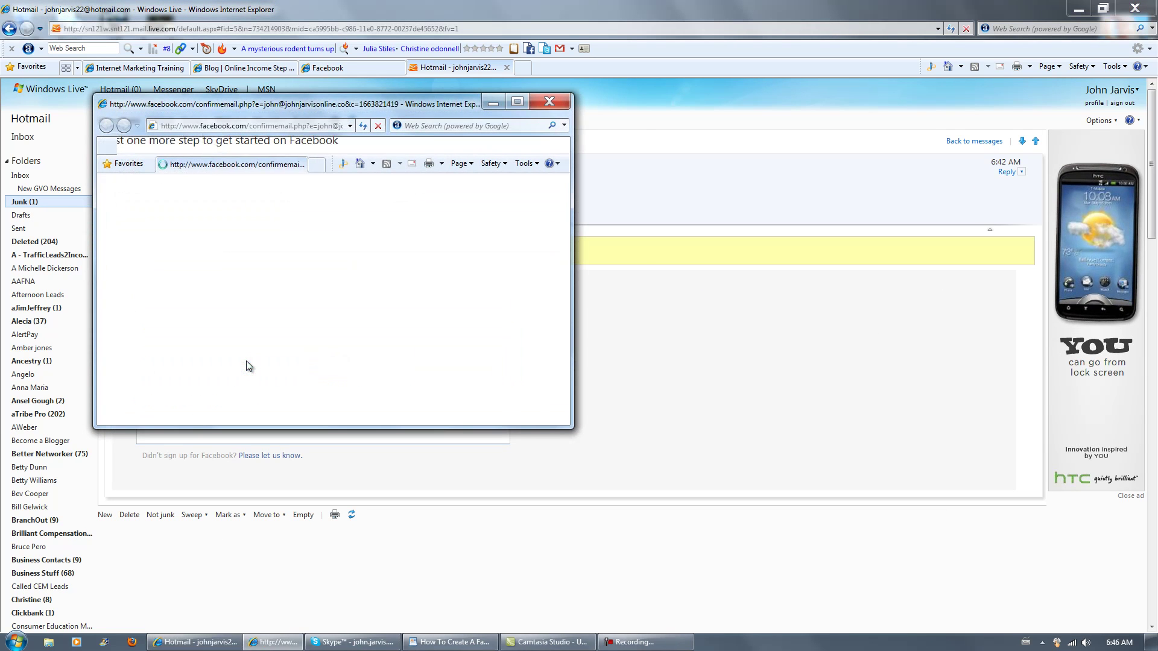
pyautogui.click(517, 102)
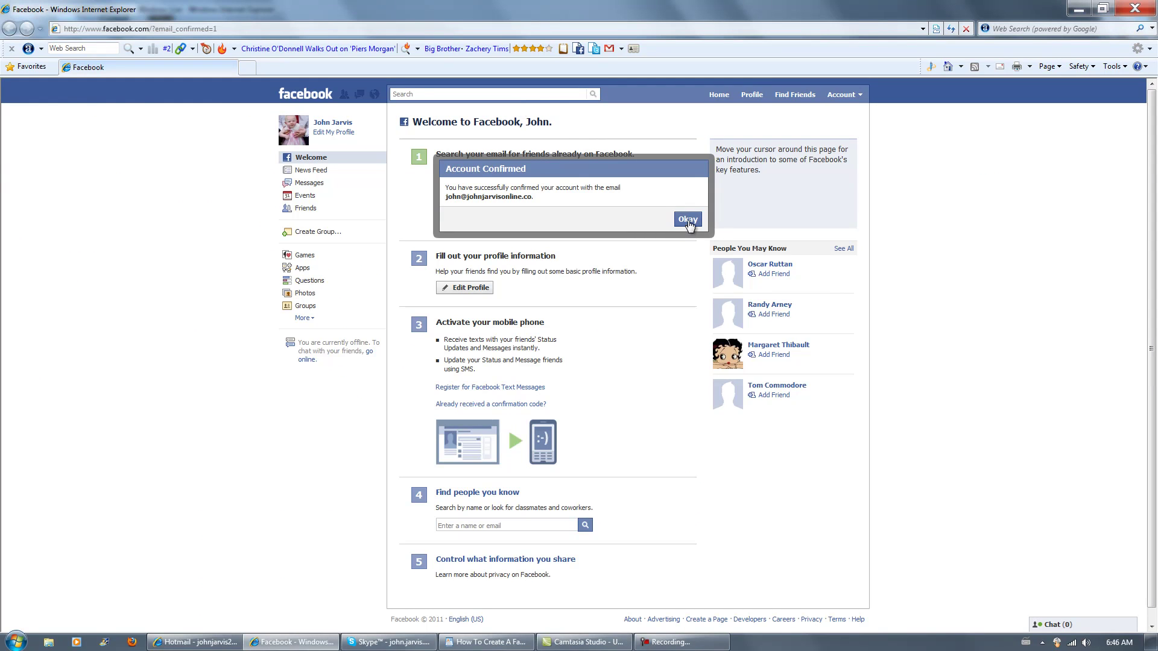
# Click Okay on Account Confirmed, close the extra window, and return to the original Facebook tab.
pyautogui.click(688, 219)
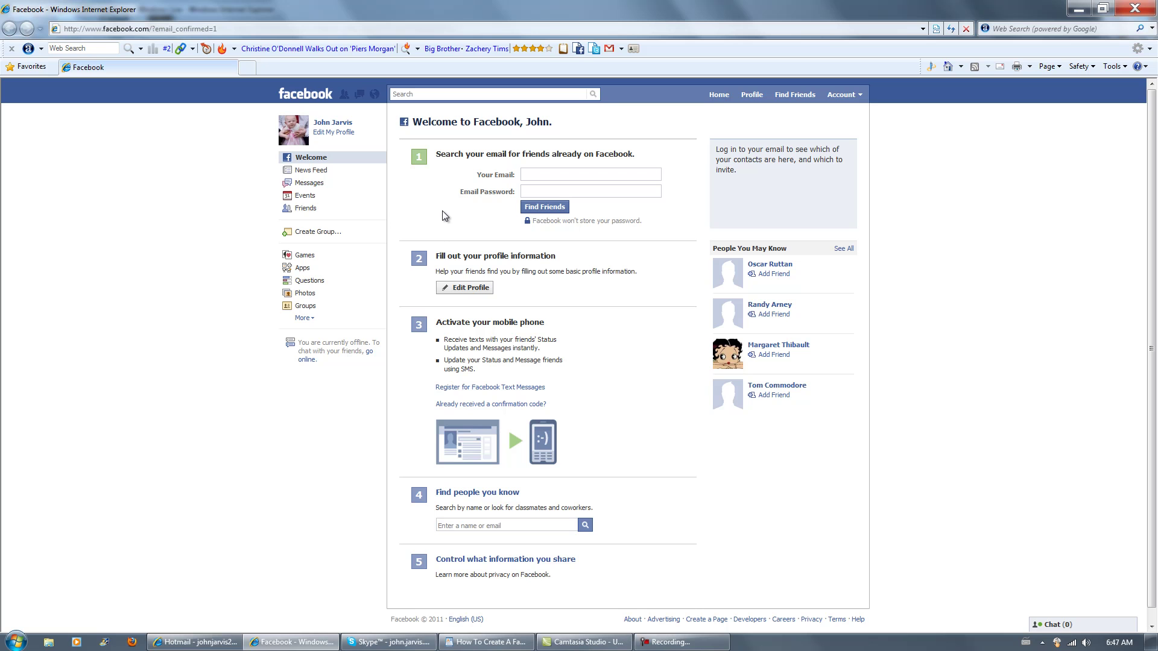
pyautogui.click(1134, 9)
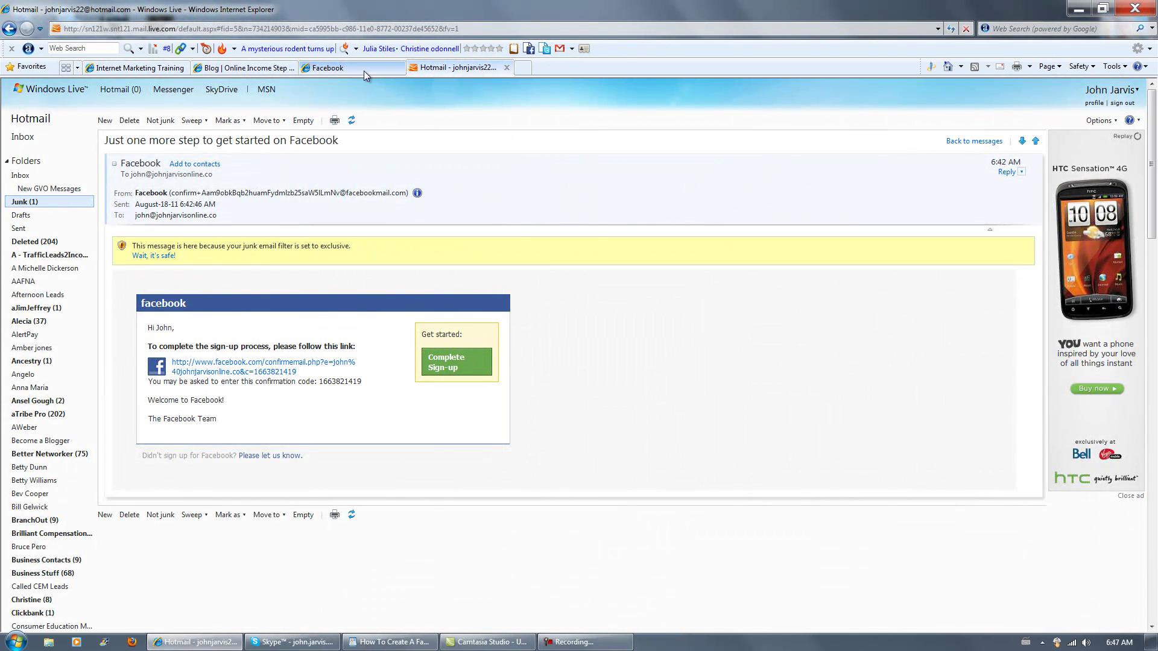
pyautogui.click(364, 70)
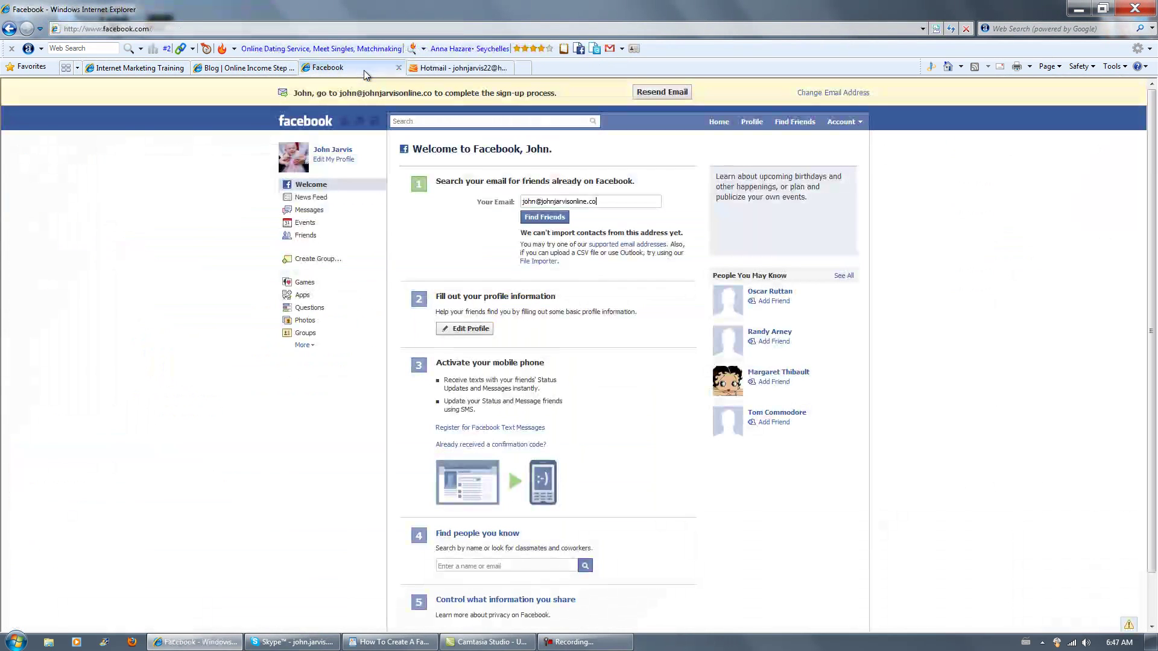
# On Edit Profile, set current city and hometown to Sharbot Lake, Ontario, then save the changes.
pyautogui.click(473, 329)
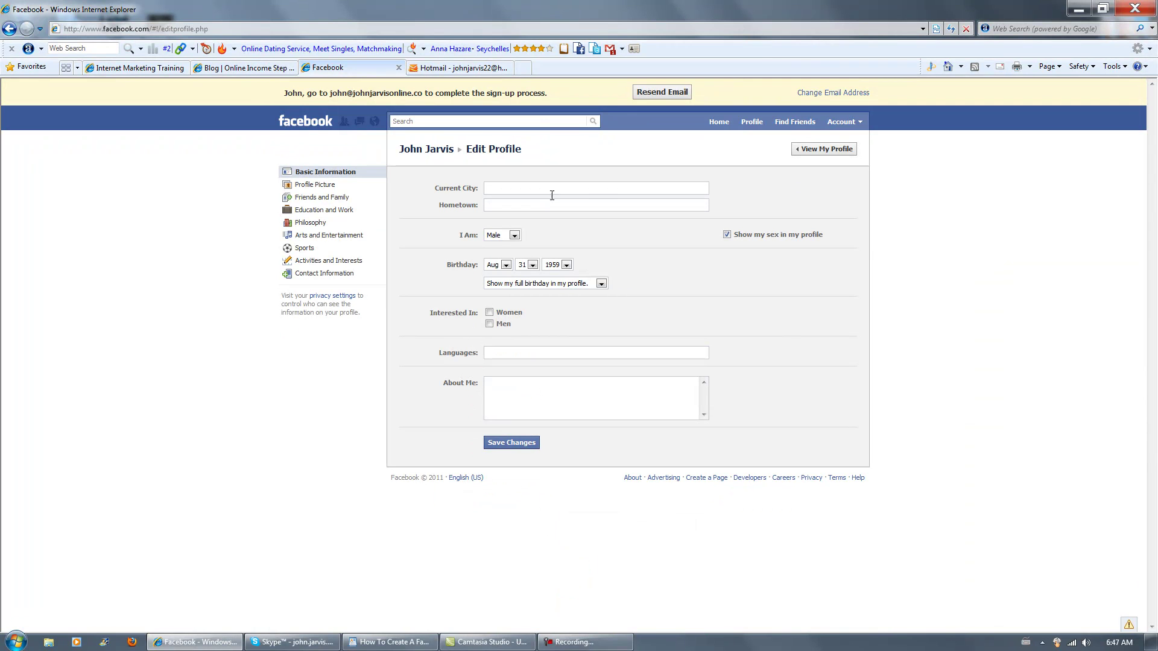
pyautogui.click(554, 187)
pyautogui.write('Sh')
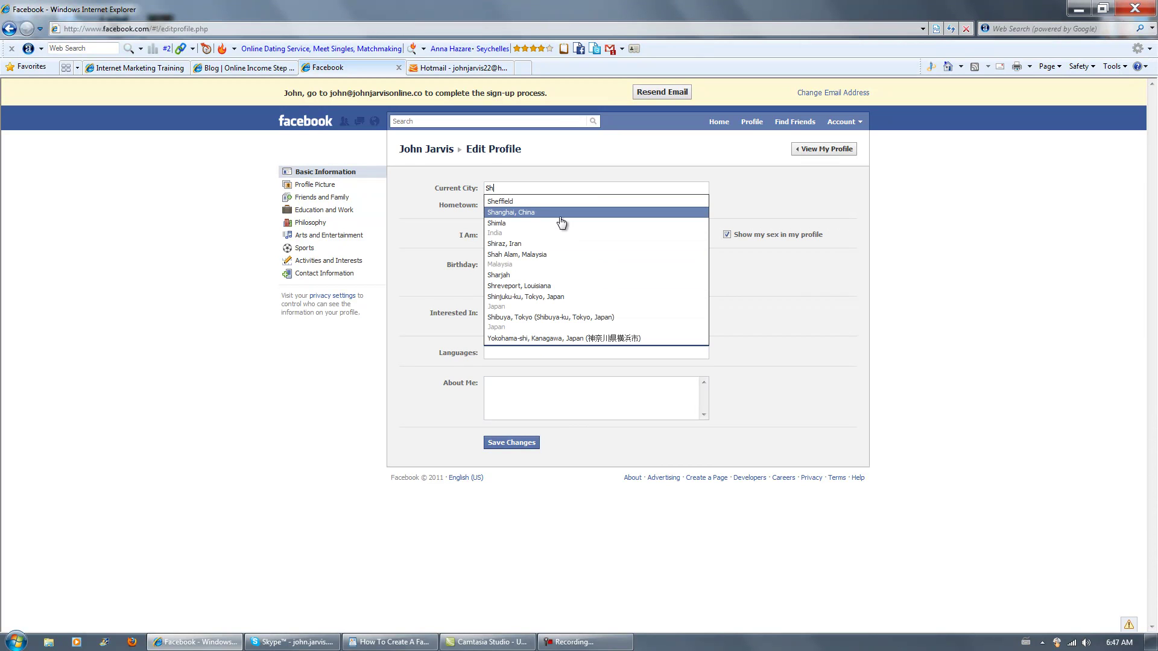
pyautogui.write('arbo')
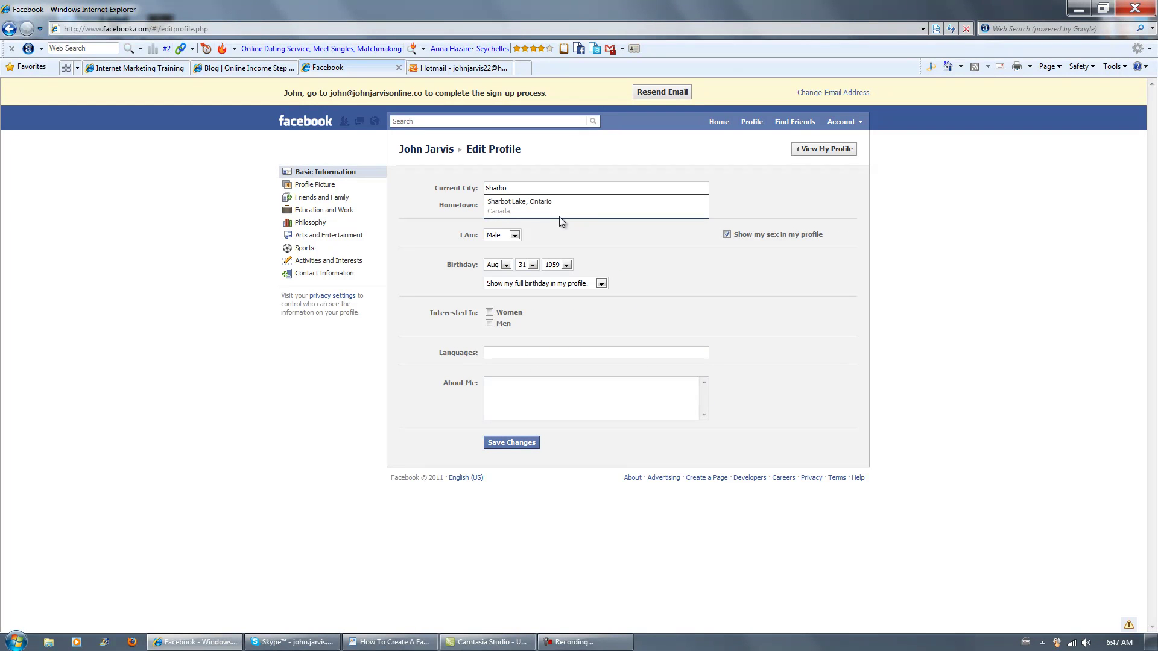
pyautogui.click(559, 206)
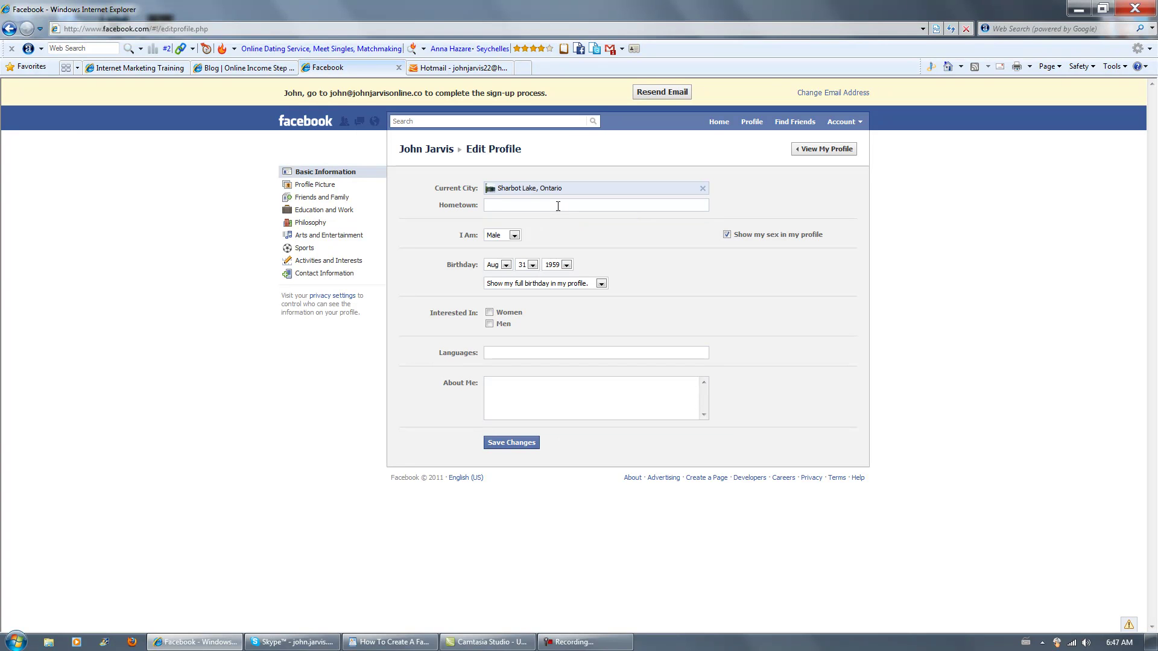
pyautogui.write('Sharbo')
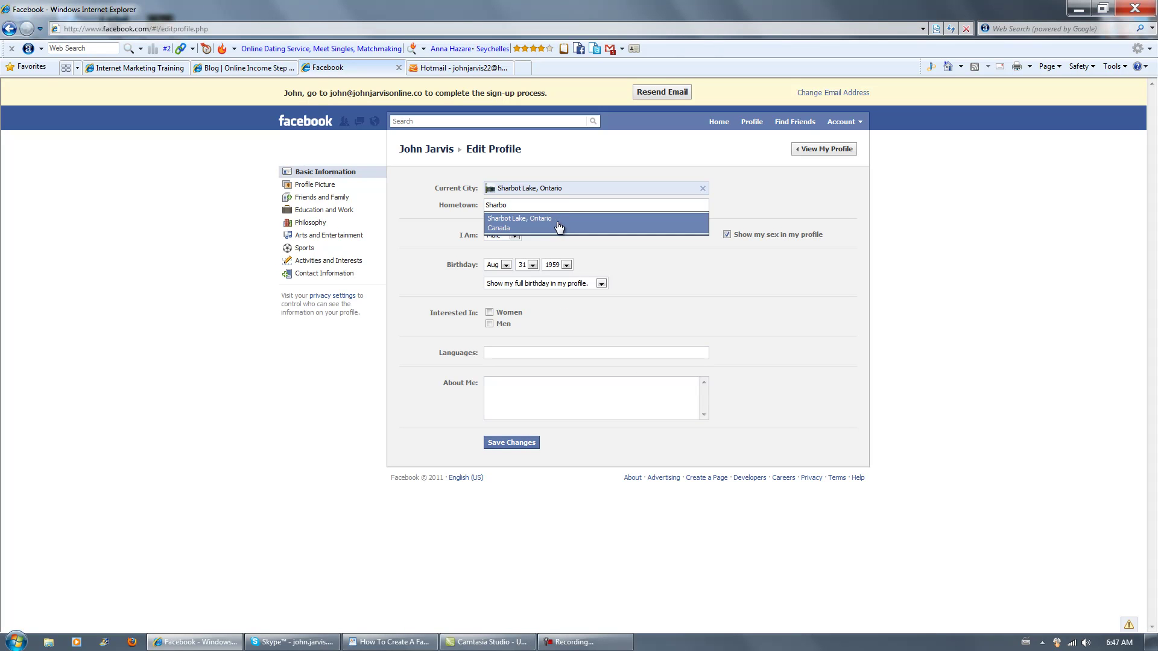
pyautogui.click(556, 223)
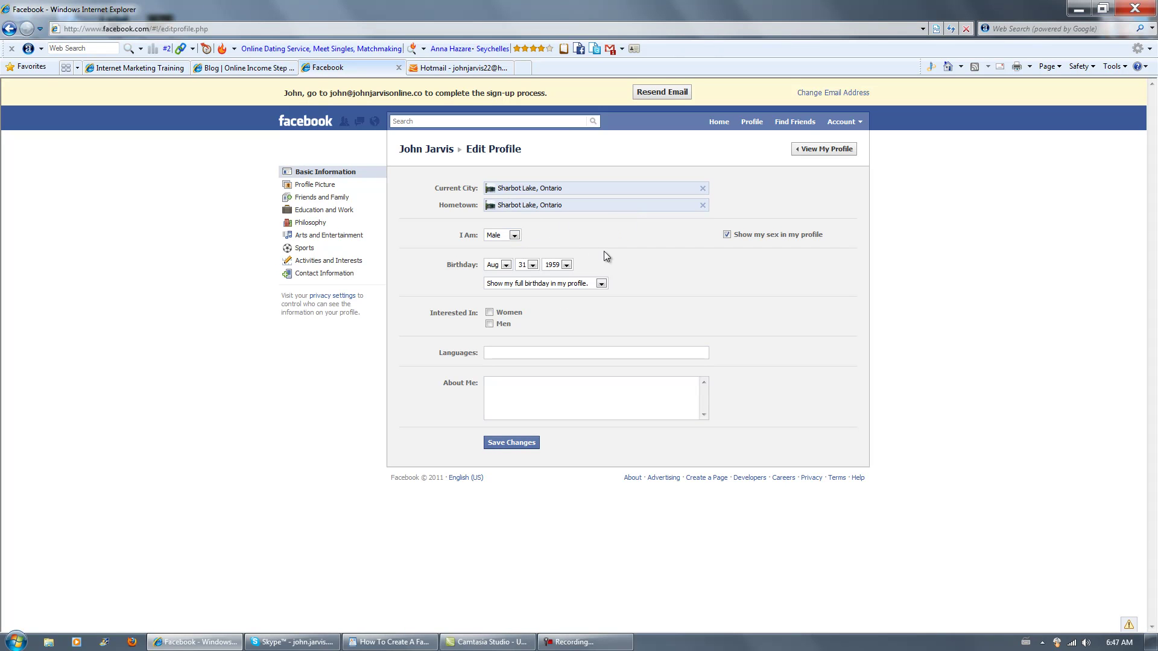
pyautogui.click(513, 443)
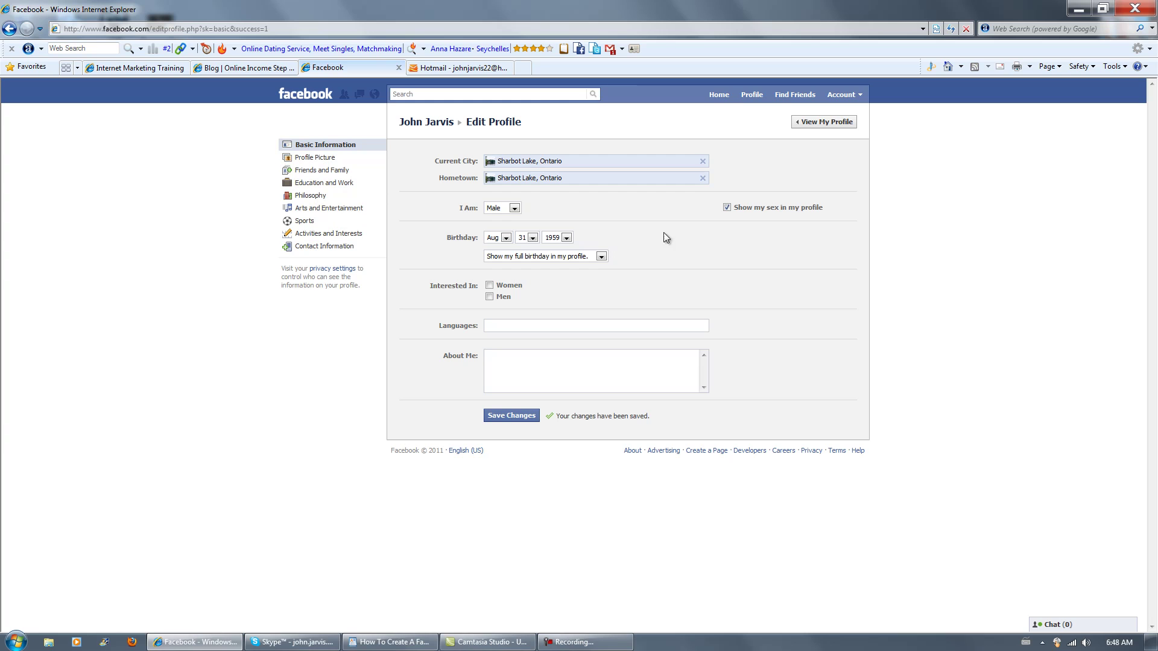
# Go Home, then Profile, and show the profile's Wall of recent activity.
pyautogui.click(719, 95)
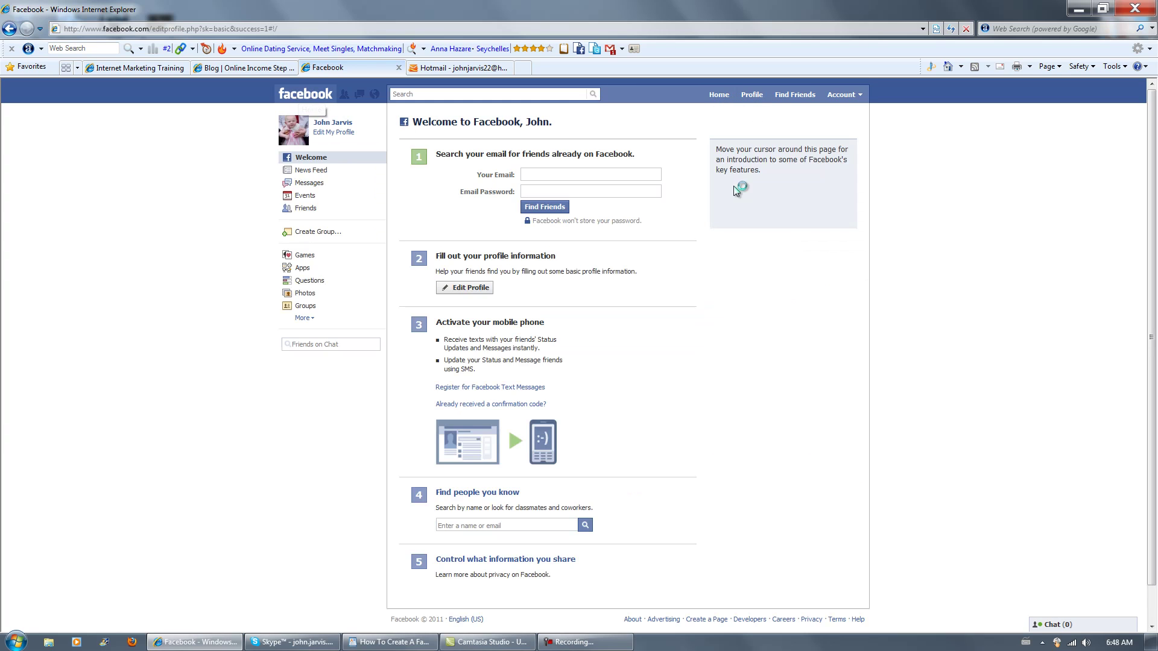
pyautogui.click(753, 95)
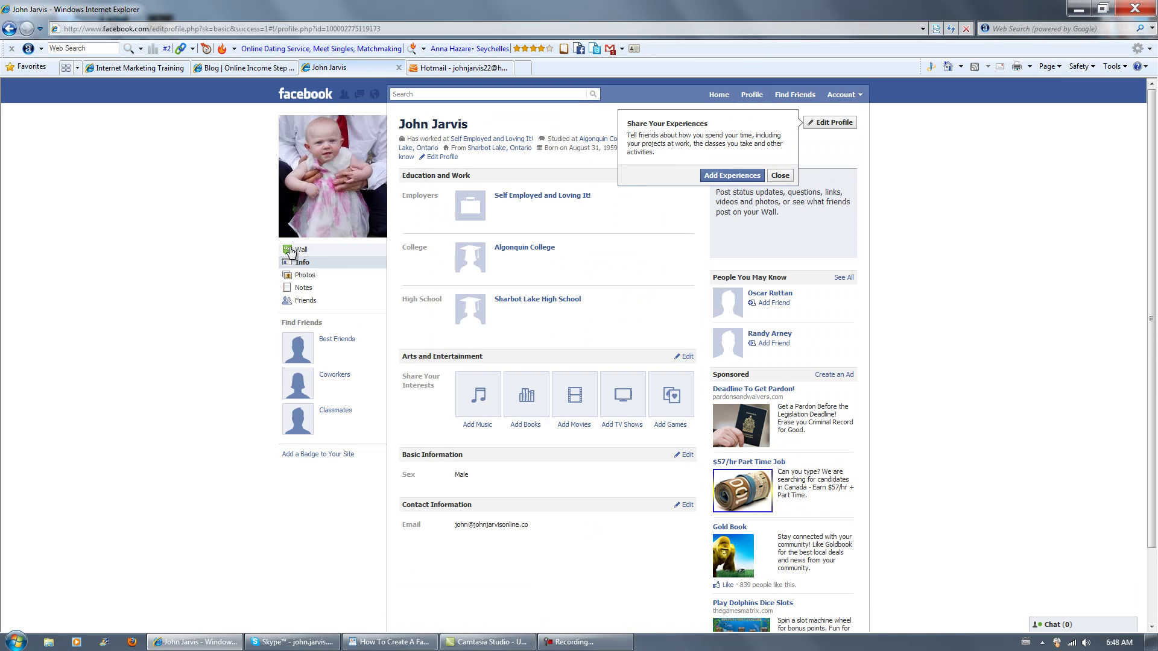
pyautogui.click(291, 250)
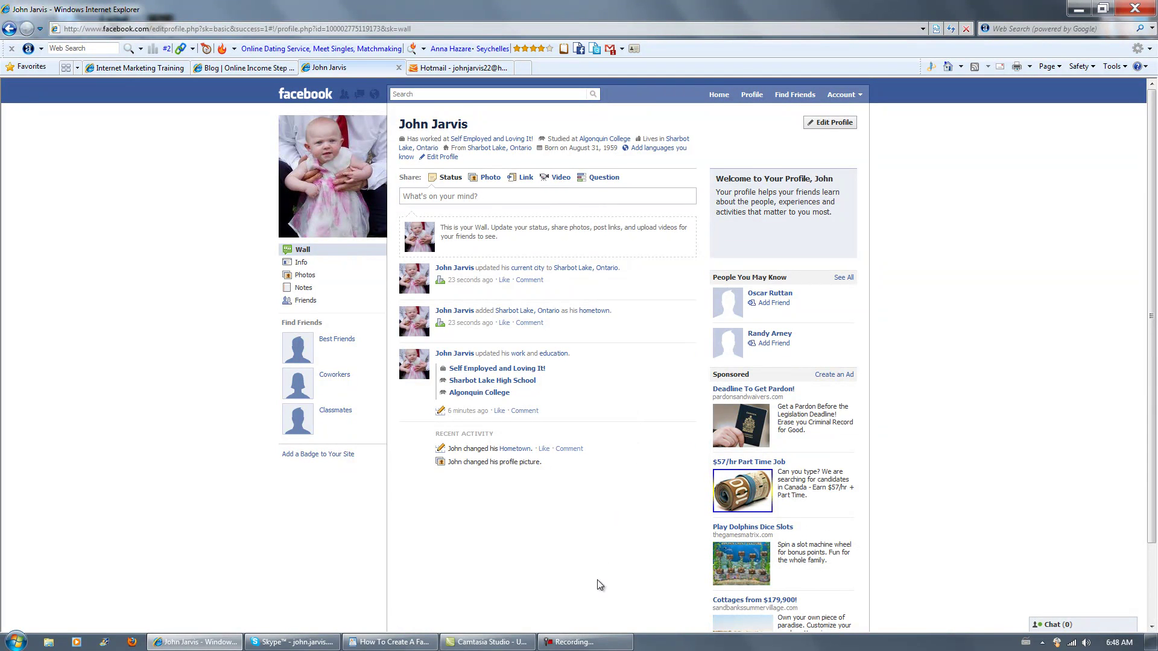
pyautogui.click(576, 642)
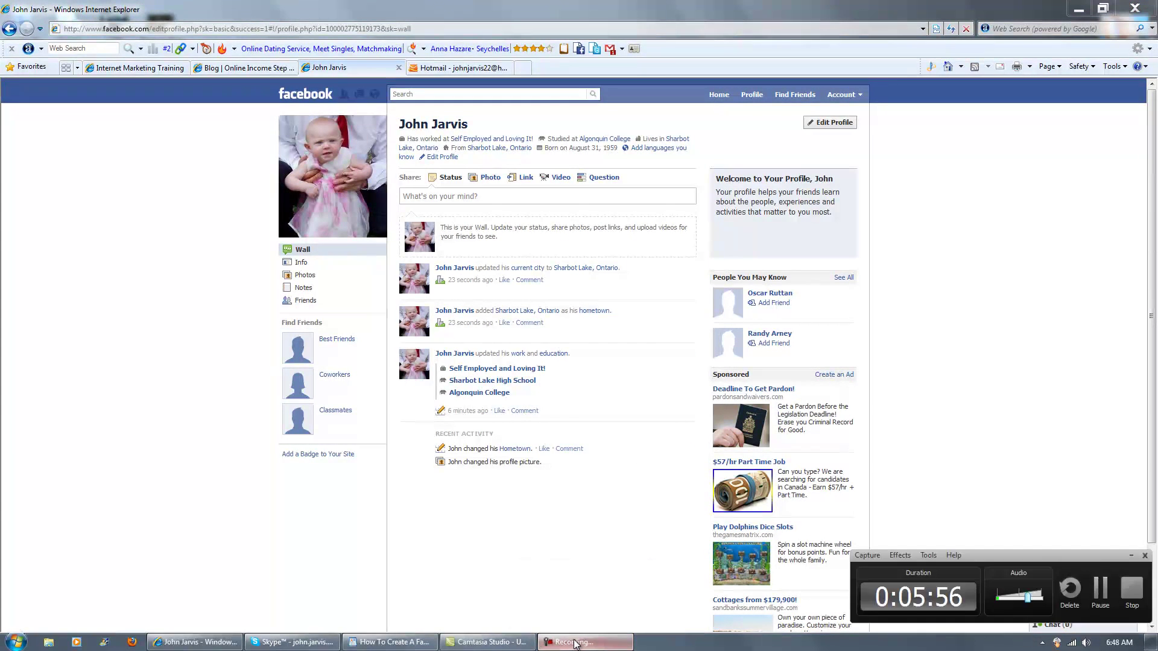
# Switch to the established account's profile Wall with 410 friends.
pyautogui.click(1094, 597)
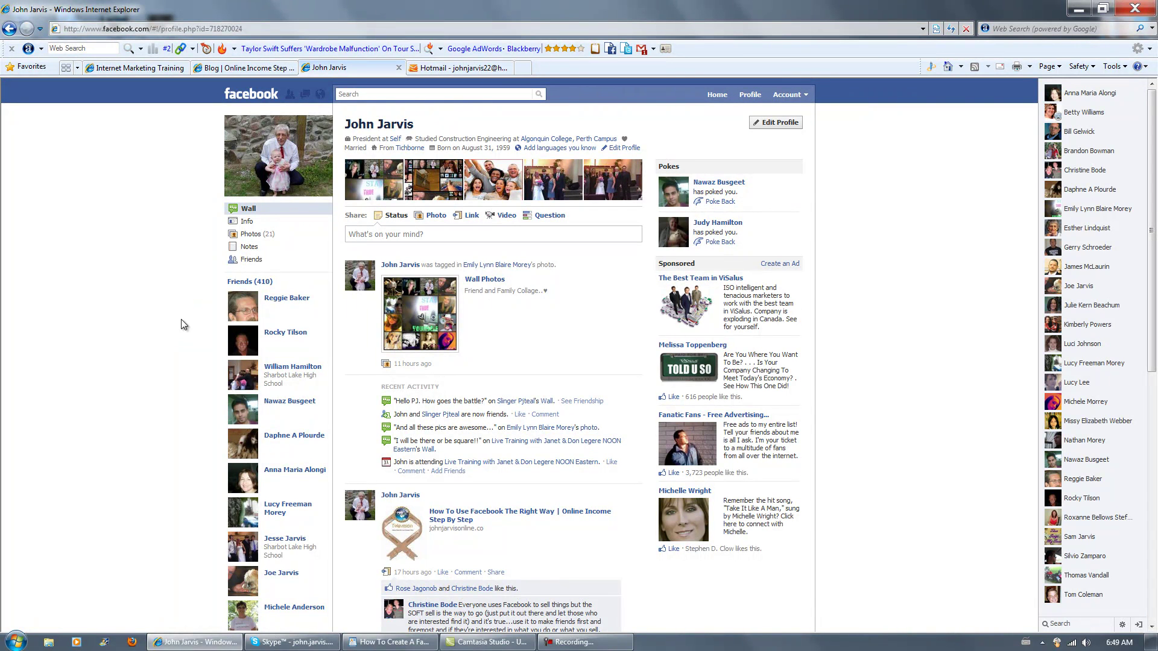
# From the News Feed sidebar, start a new group and name it 'Free Internet Marketing Training Course'.
pyautogui.click(258, 97)
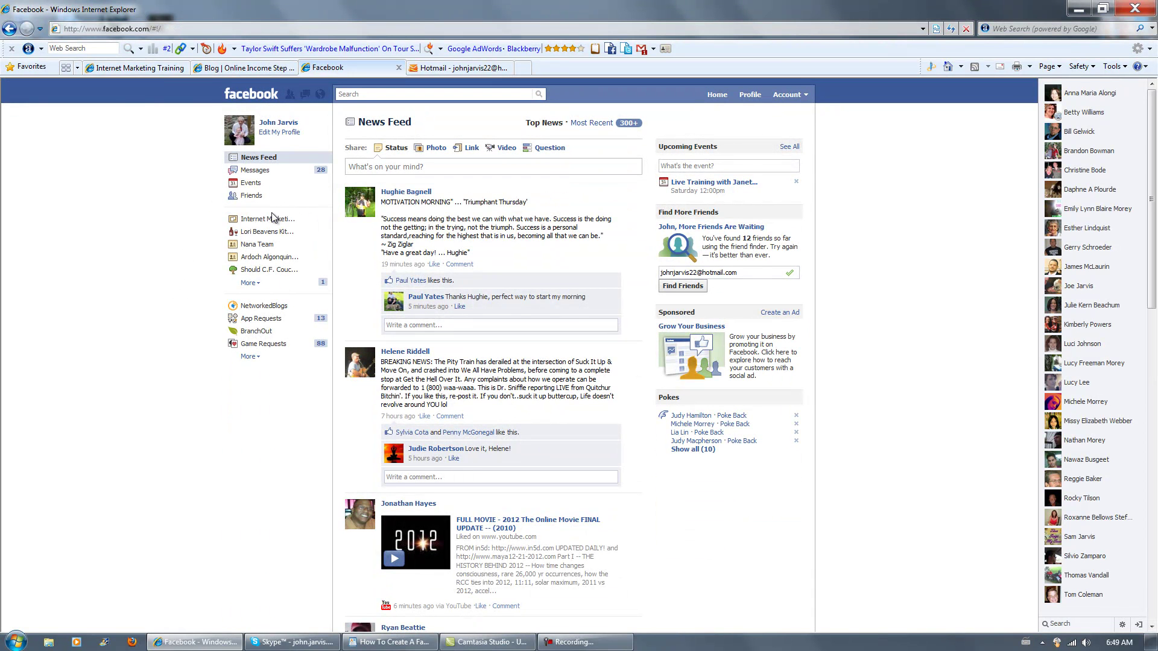
pyautogui.click(249, 283)
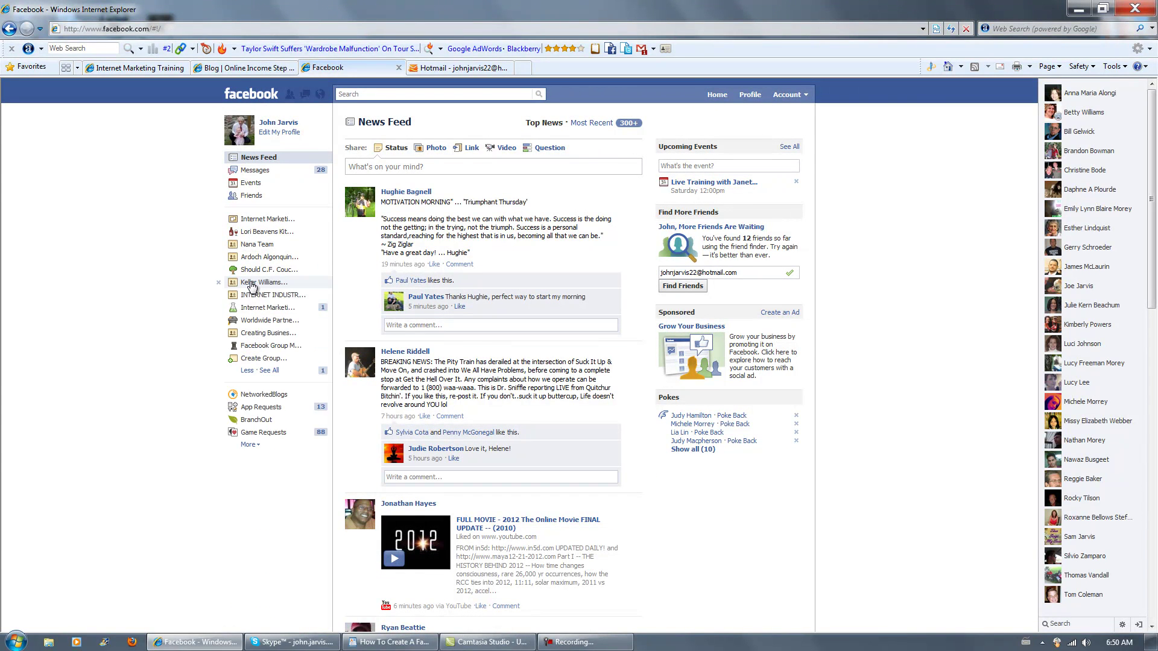
pyautogui.click(258, 358)
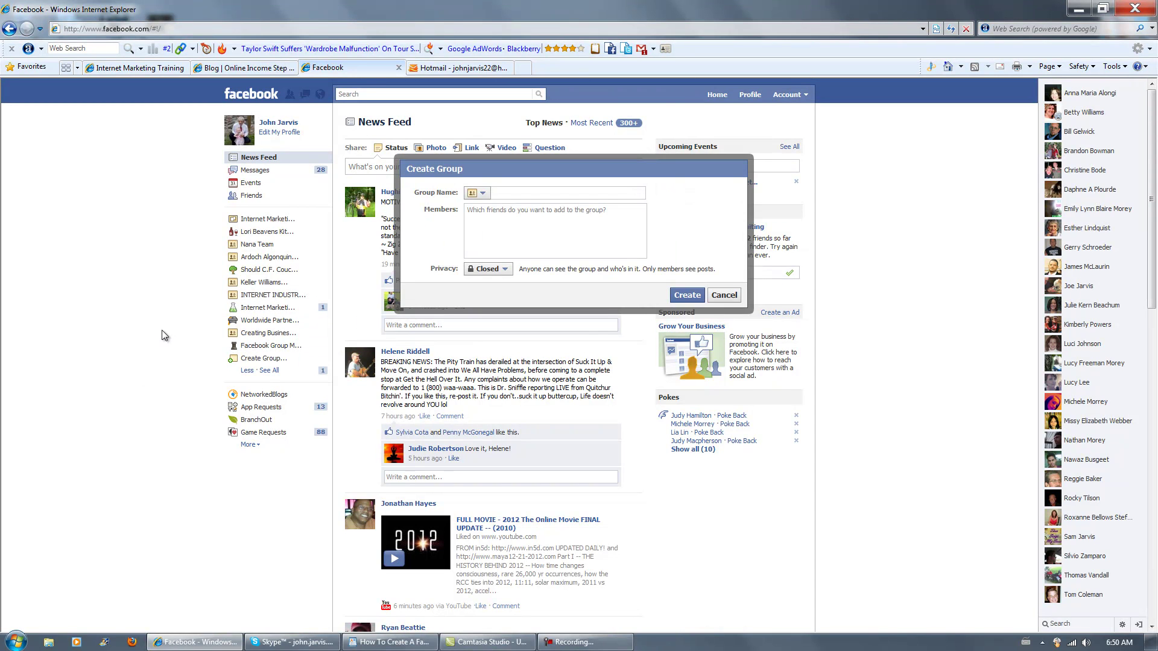
pyautogui.write('Free Internet Marketing Training Cou')
pyautogui.write('rse')
# Change the new group's privacy from Closed to Open in the Create Group dialog.
pyautogui.click(558, 214)
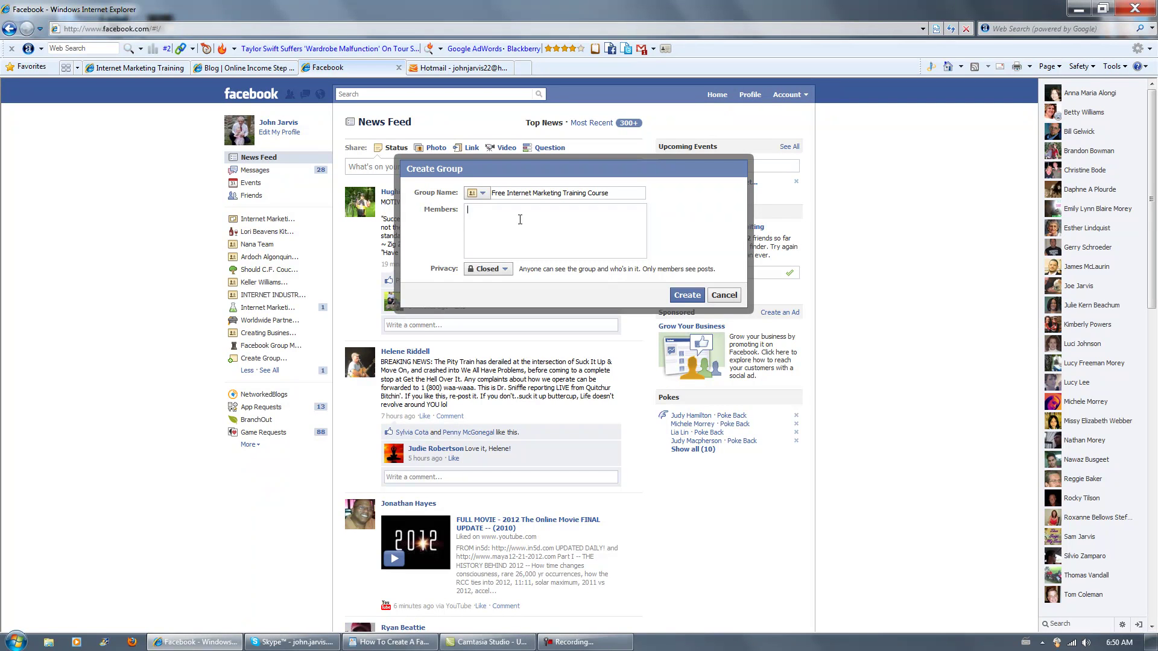
pyautogui.click(495, 271)
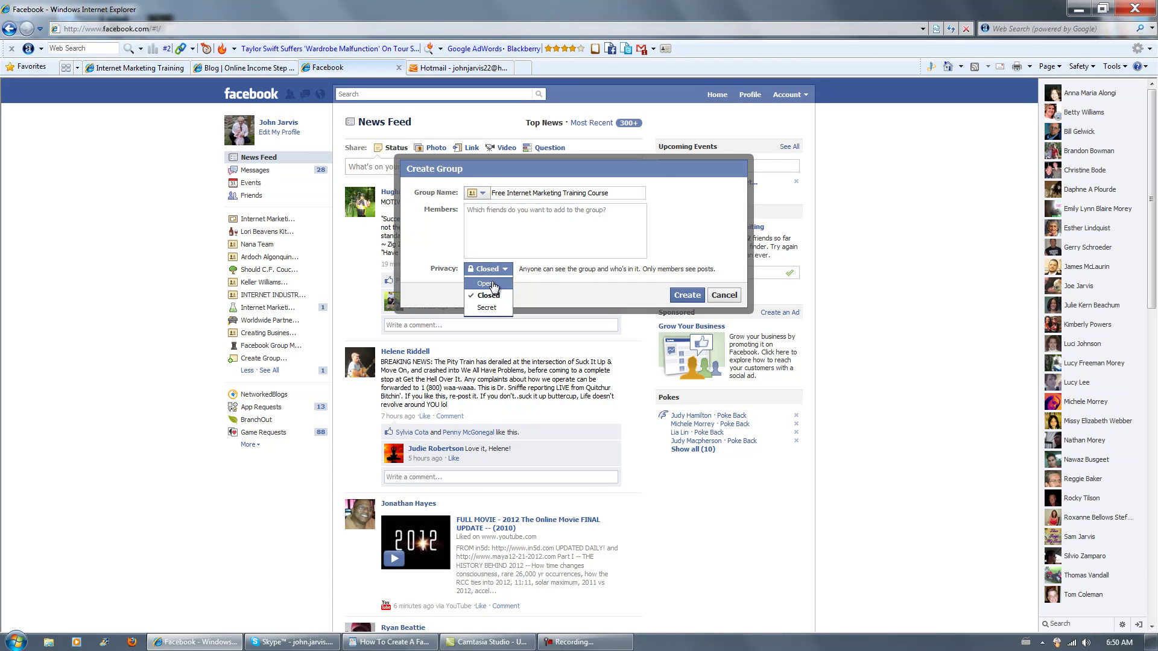
pyautogui.click(492, 285)
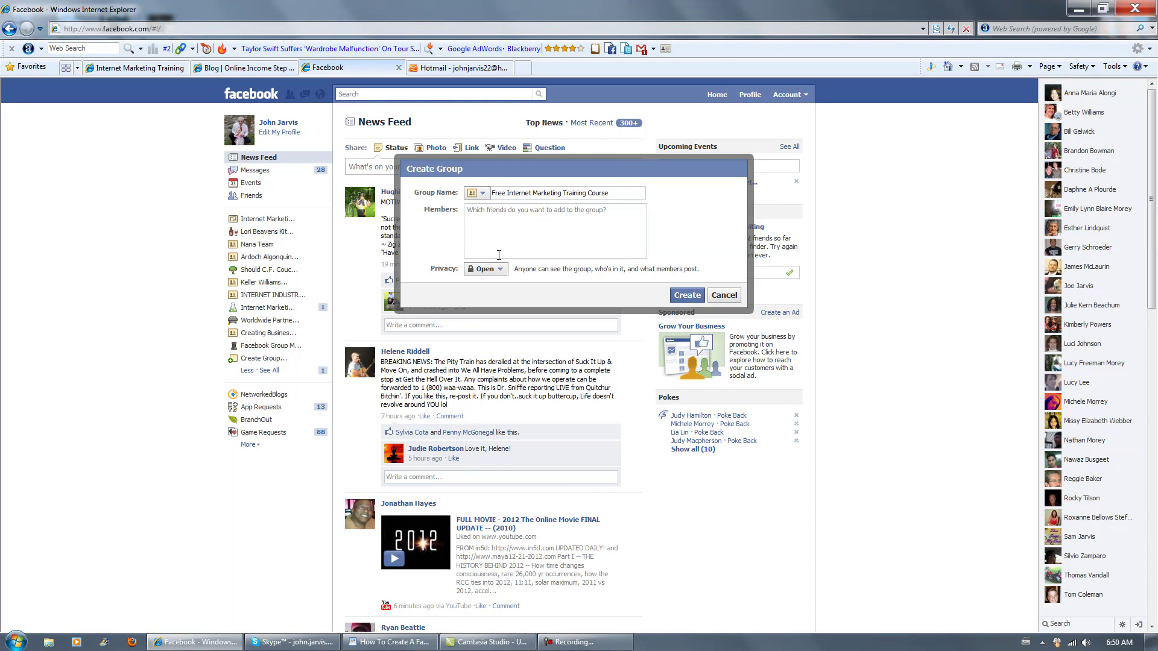
pyautogui.click(489, 273)
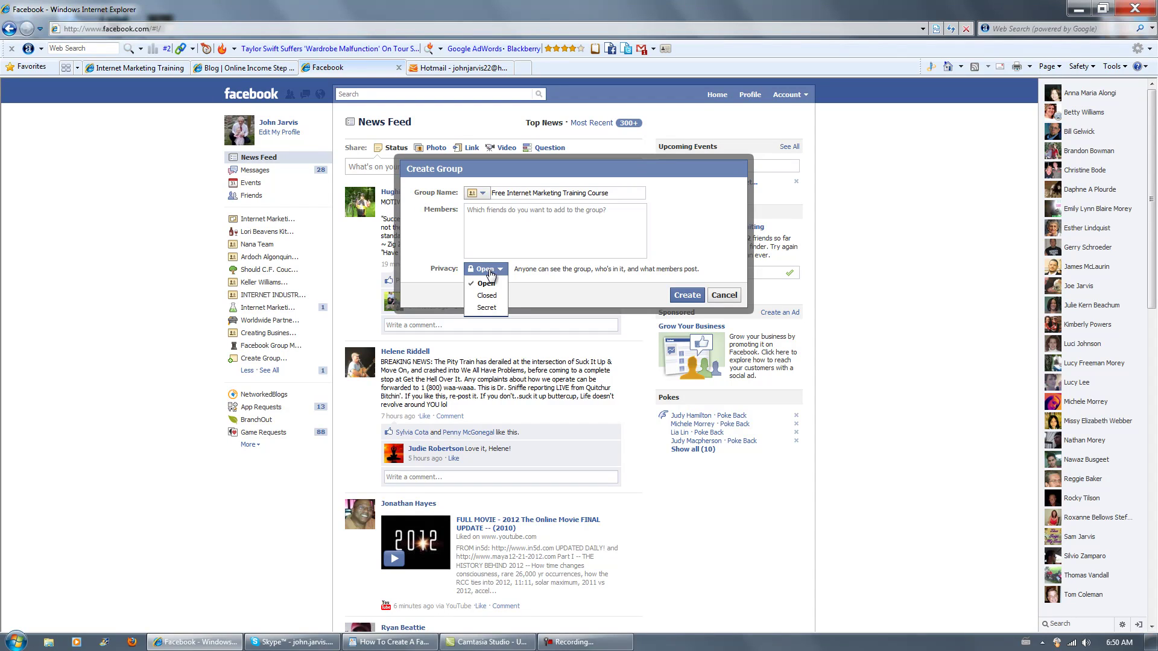
pyautogui.click(487, 298)
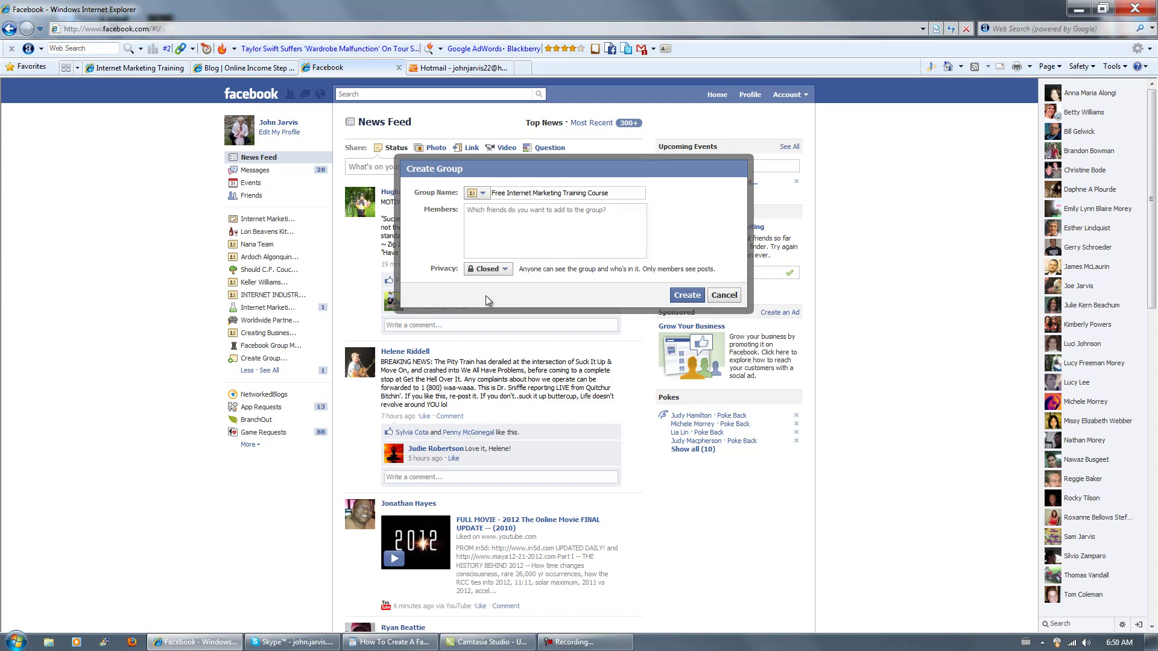
pyautogui.click(490, 275)
pyautogui.click(488, 283)
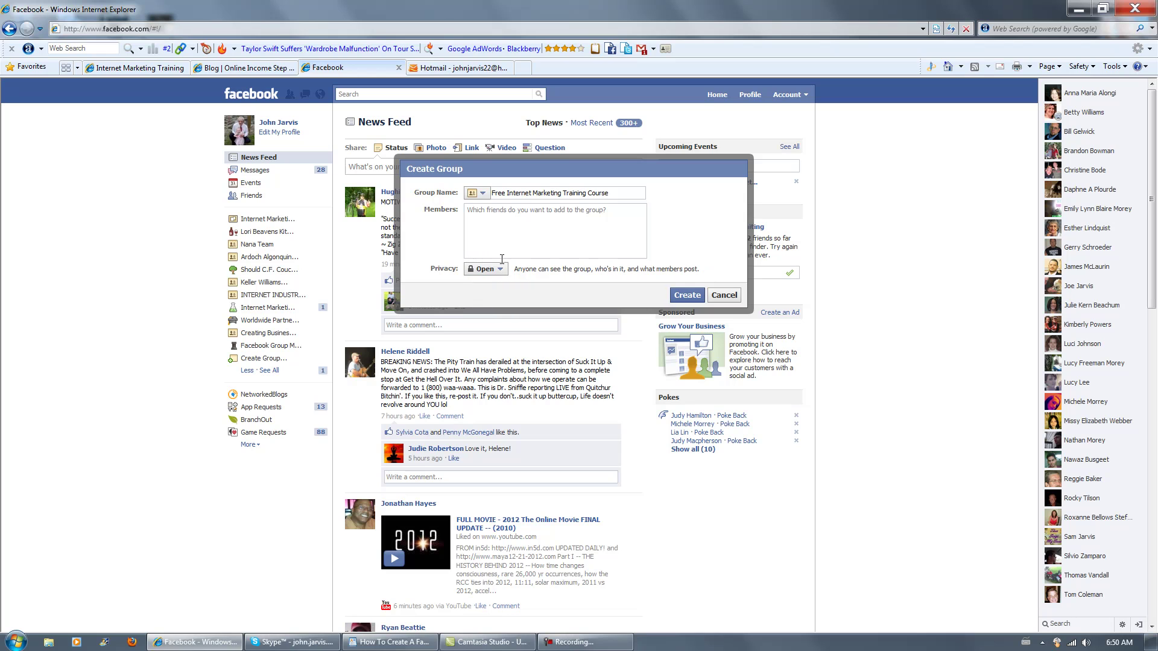
pyautogui.click(520, 220)
# Search the Members box by name and add two matching friends to the group.
pyautogui.write('J')
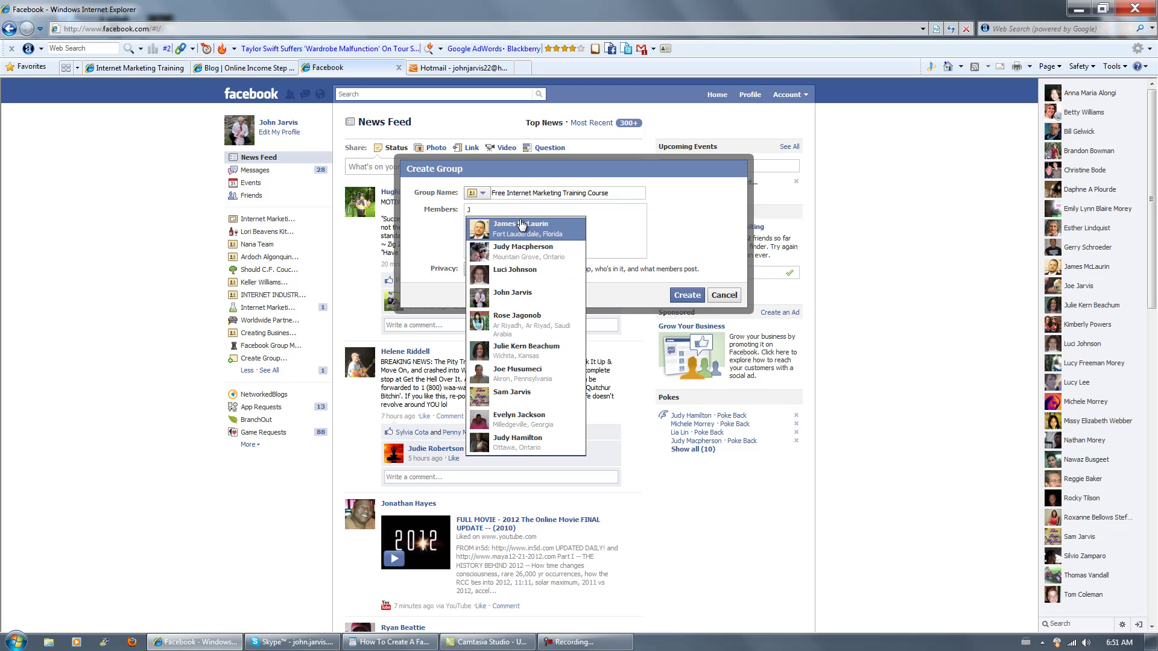
pyautogui.click(516, 295)
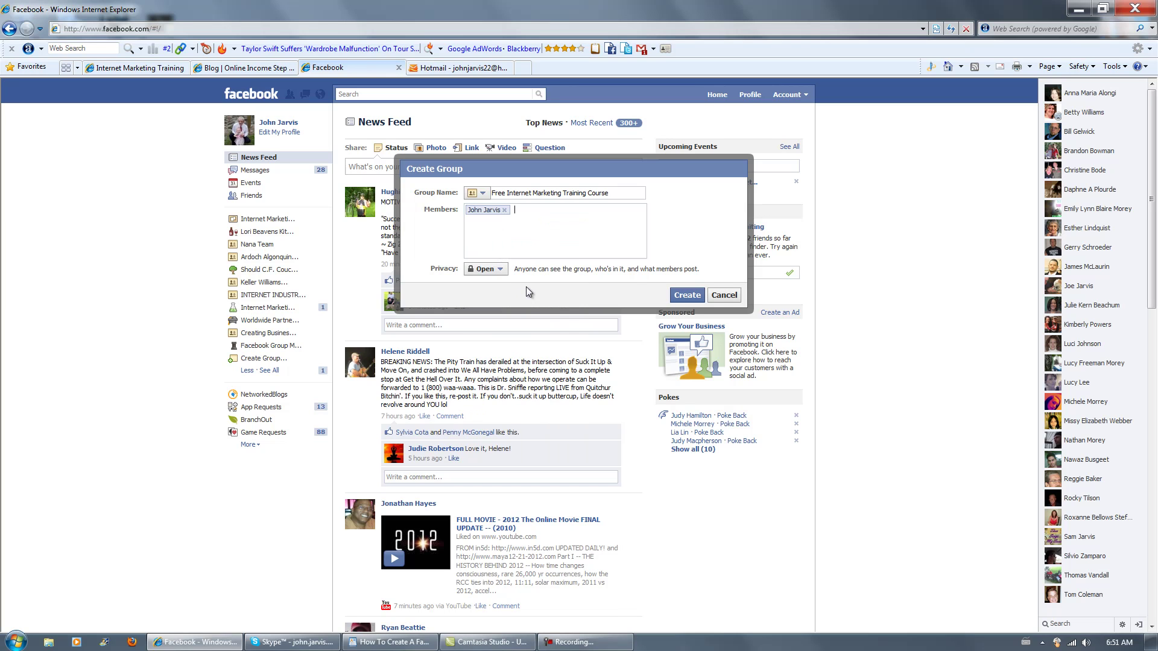
pyautogui.write('John')
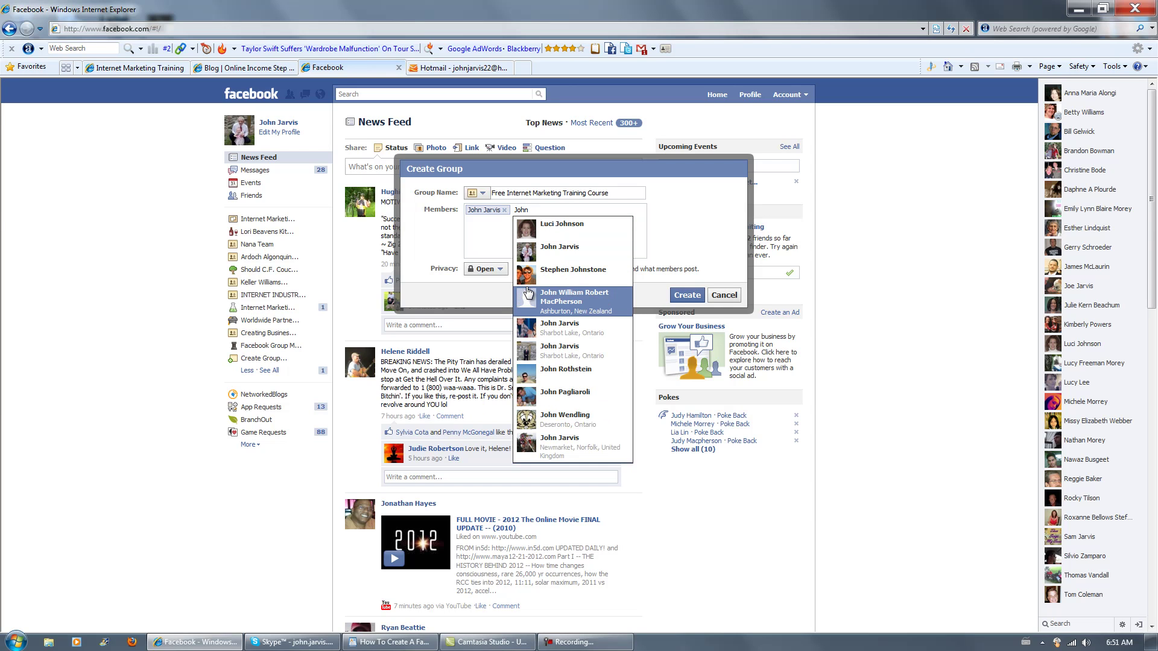
pyautogui.click(555, 330)
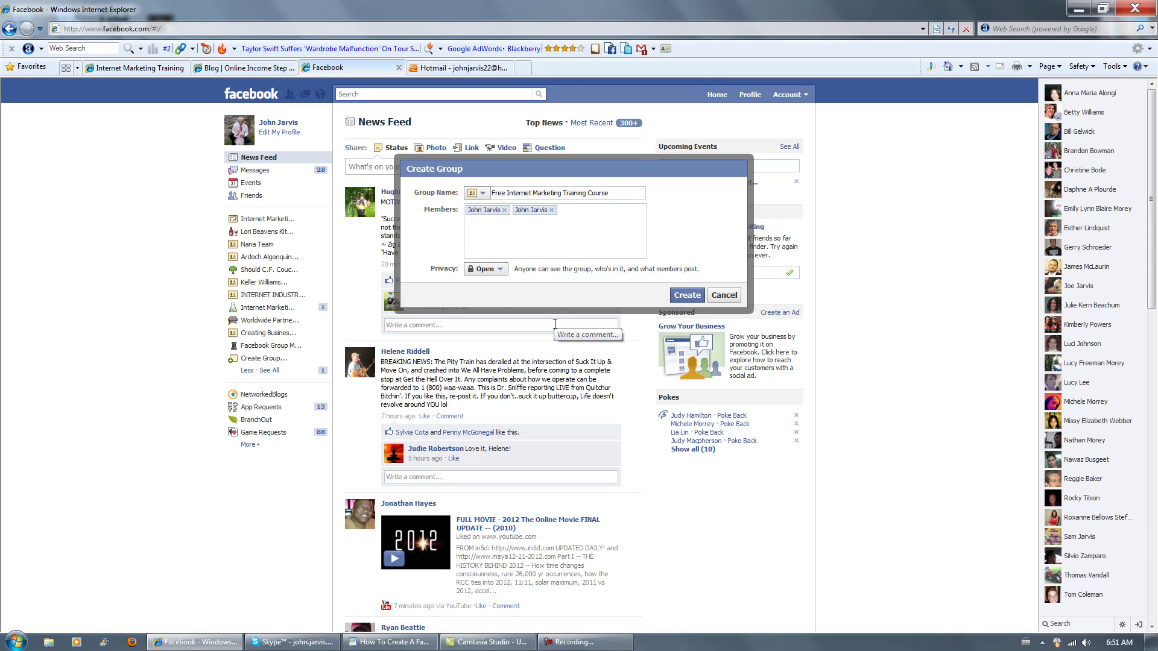
pyautogui.write('John')
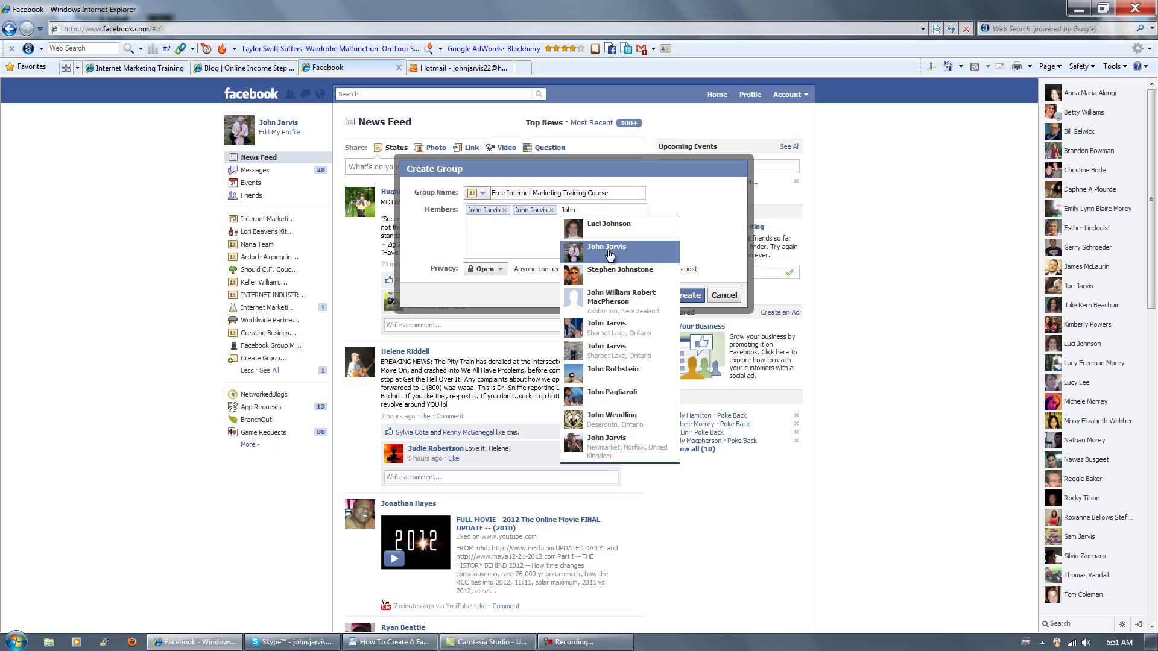
pyautogui.click(609, 253)
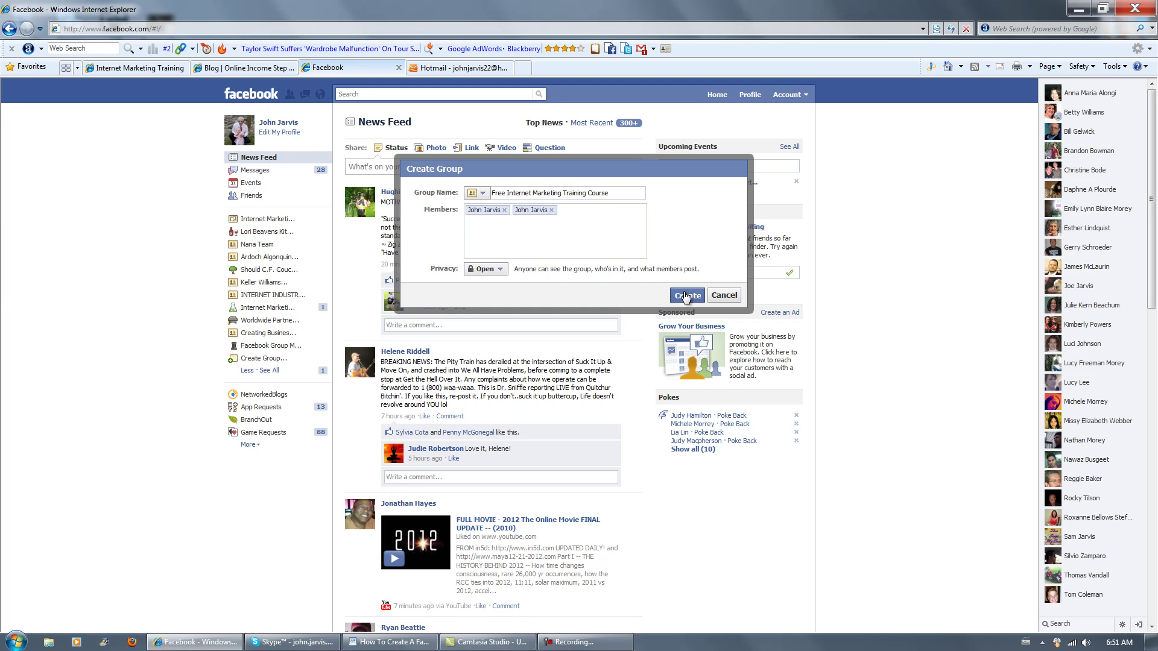
# Submit the Create Group dialog to create the Open group with its two members.
pyautogui.click(686, 295)
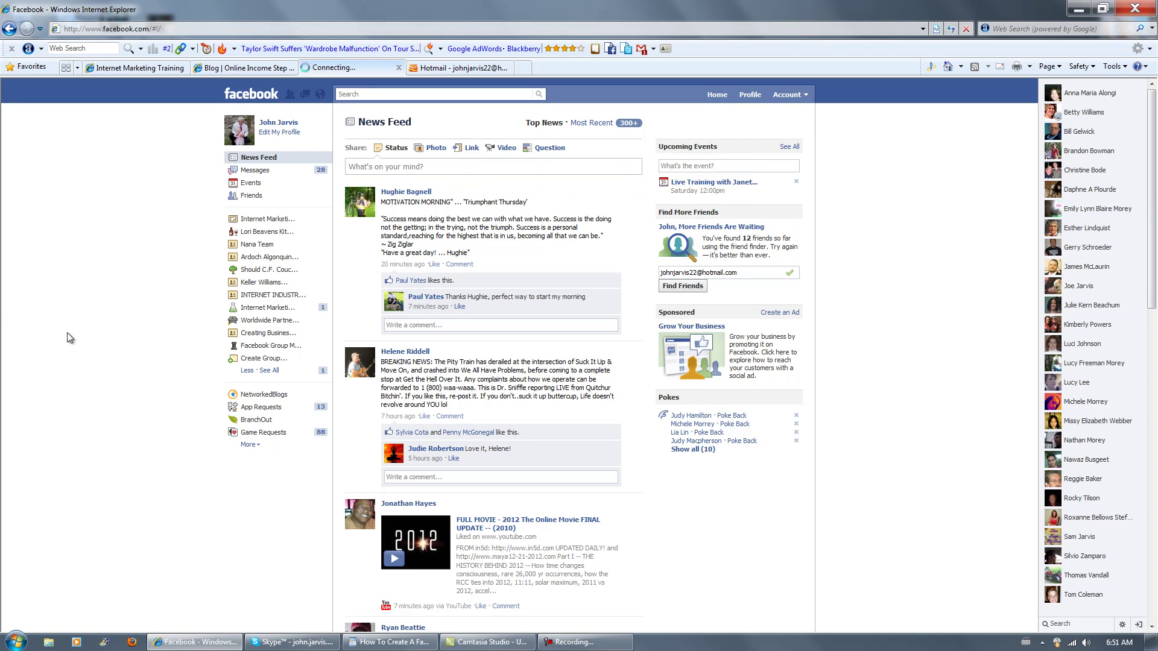